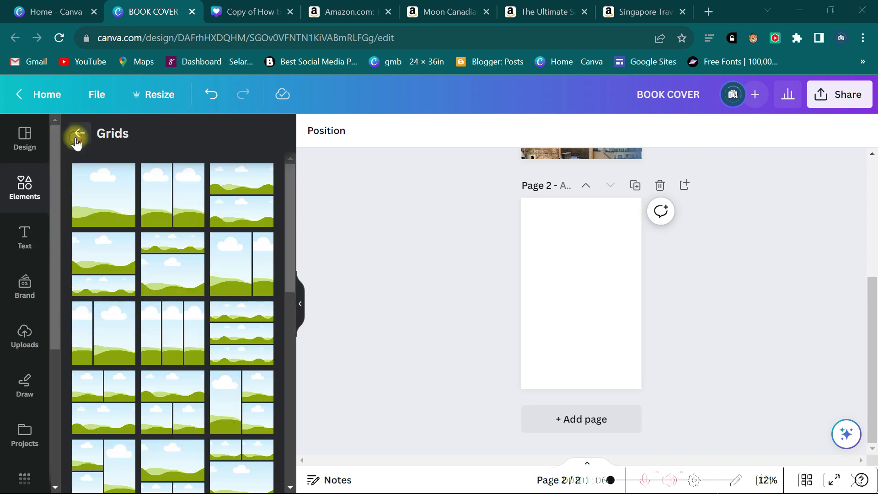
- Search the elements for GRID and show the full collection of grids
left_click(76, 136)
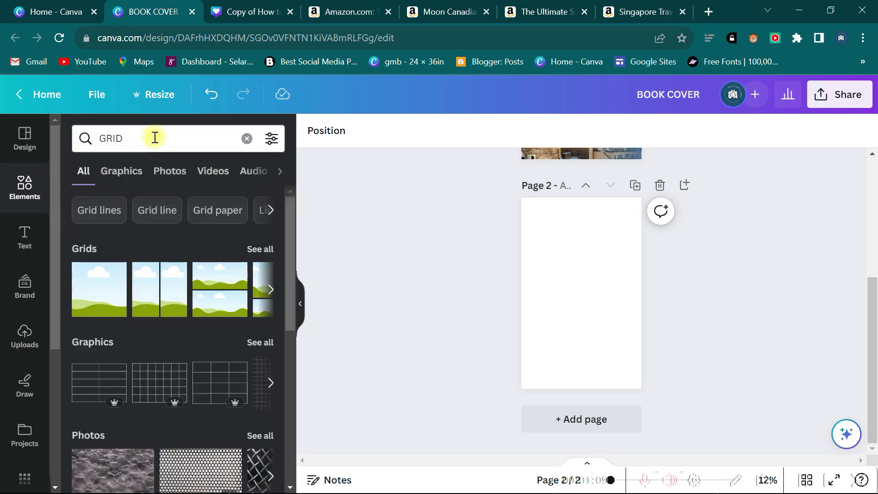
left_click(139, 137)
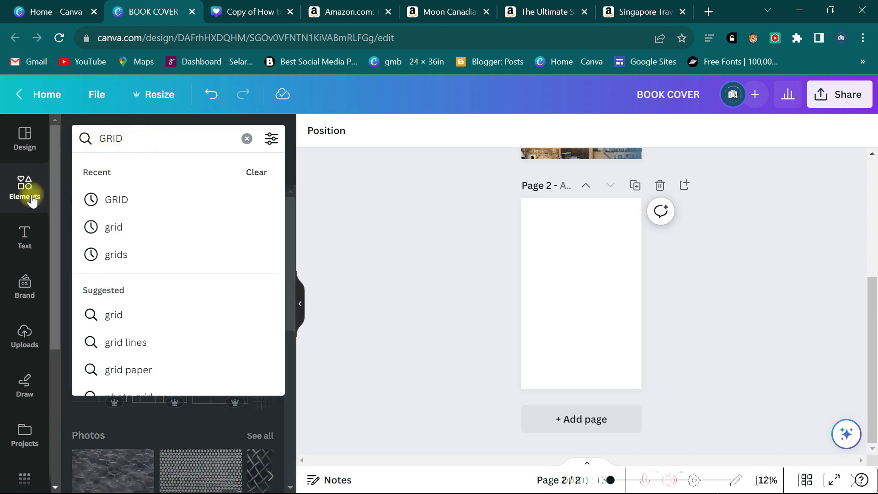
left_click(118, 199)
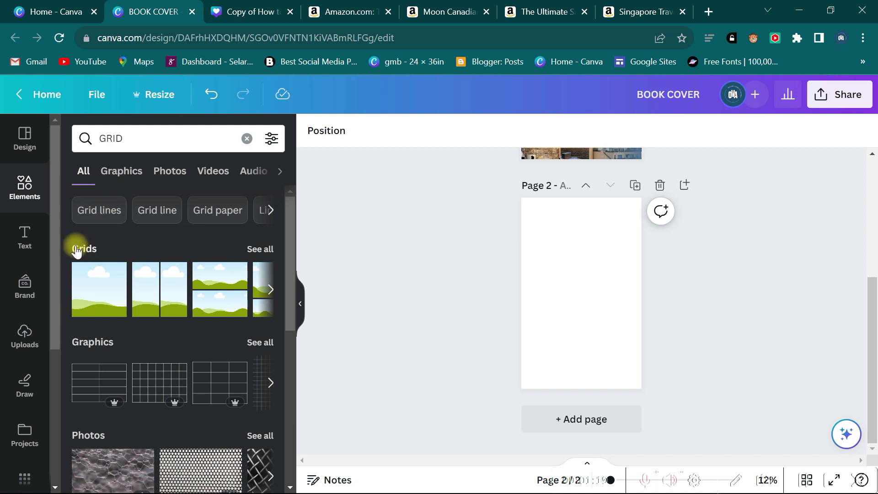
left_click(261, 249)
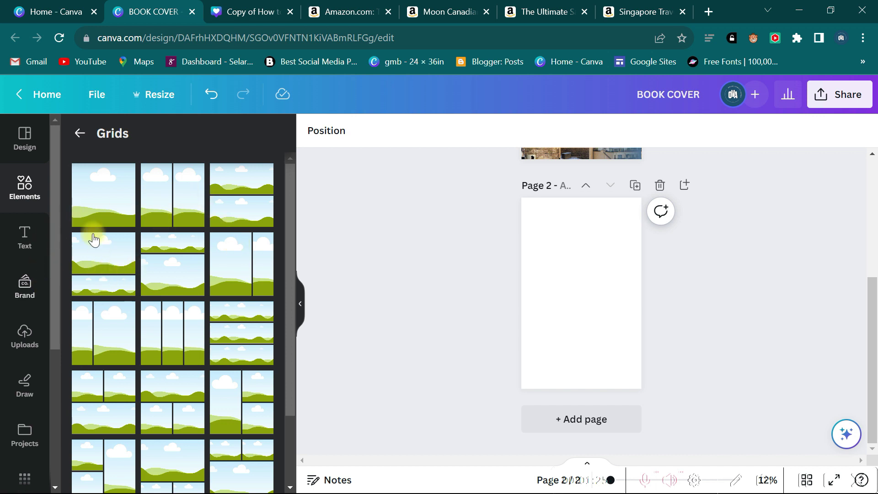
- Add the grid with a wide and a narrow column to page 2 and shrink it to a strip along the page's upper edge
left_click(245, 263)
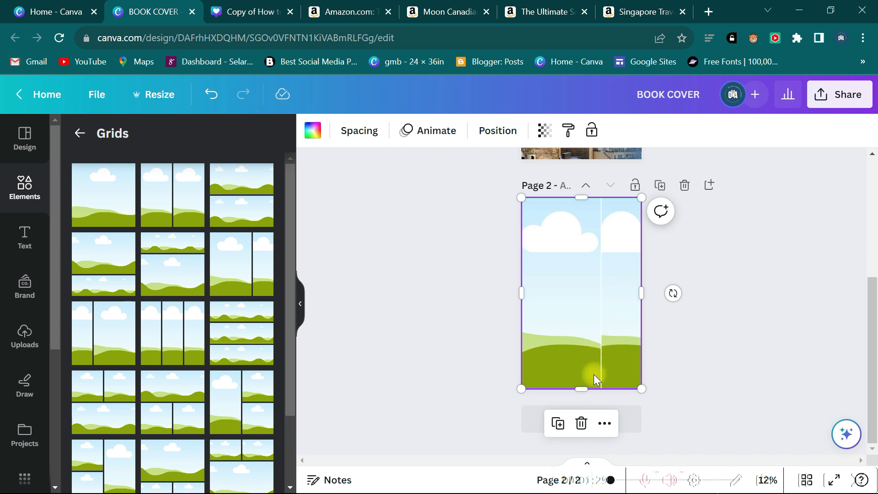
left_click_drag(581, 388, 576, 236)
left_click(723, 275)
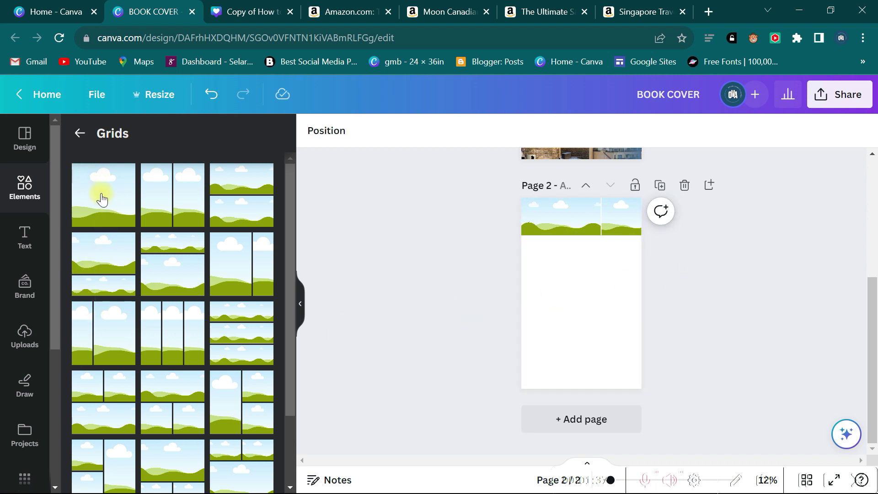
- Add a single-cell grid to page 2 and resize it into a full-width band directly below the two-column strip
left_click(104, 191)
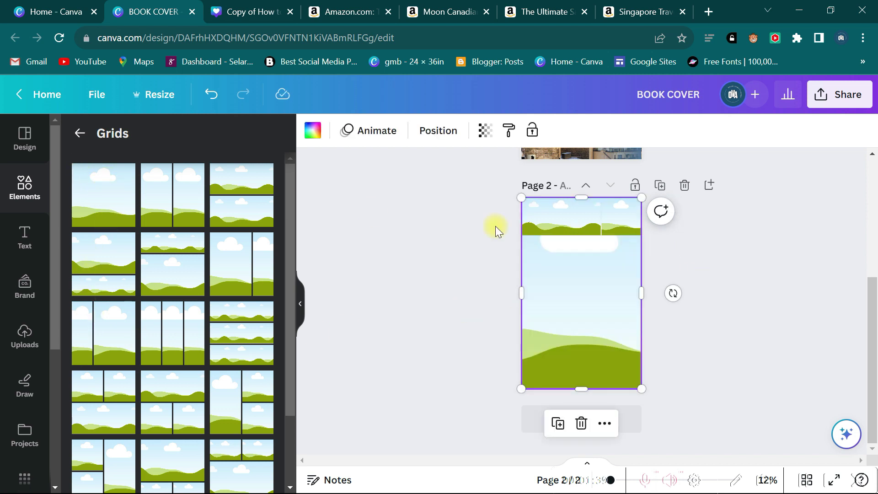
left_click_drag(579, 197, 579, 235)
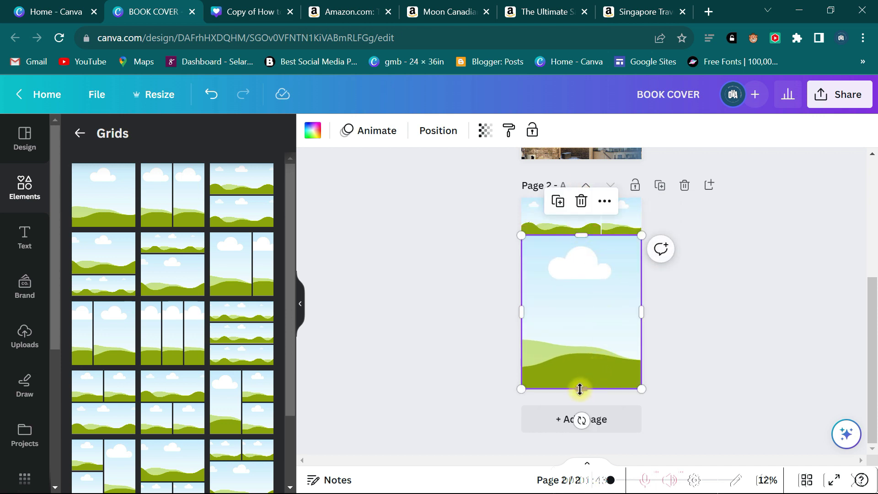
left_click_drag(580, 387, 570, 283)
left_click(710, 278)
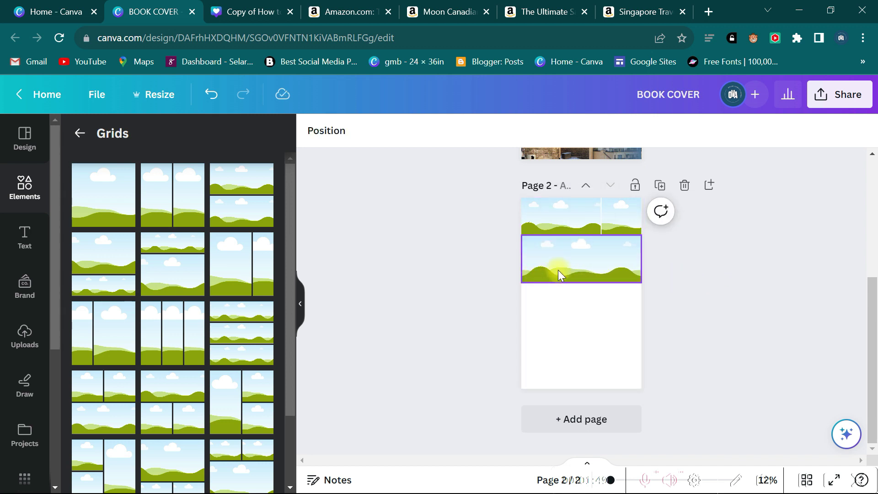
- Duplicate the single-cell band, place the copy directly below it and stretch it down to the page's lower edge
left_click(573, 269)
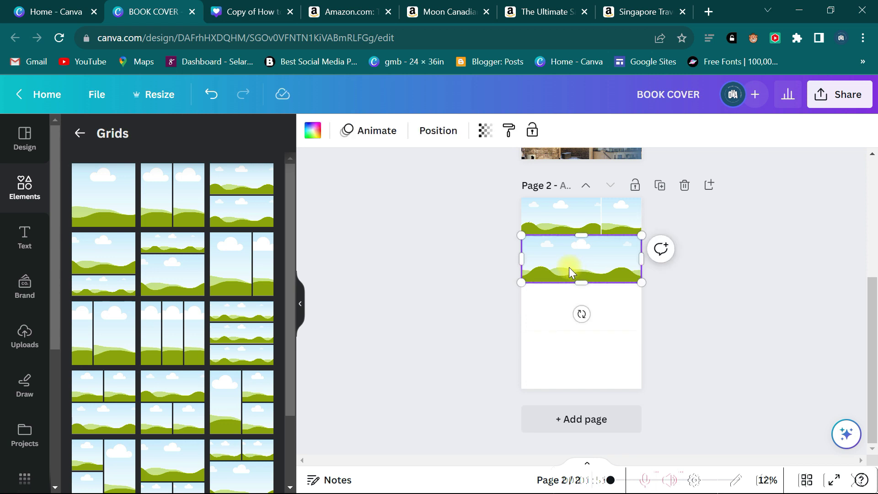
left_click(721, 276)
left_click(584, 273)
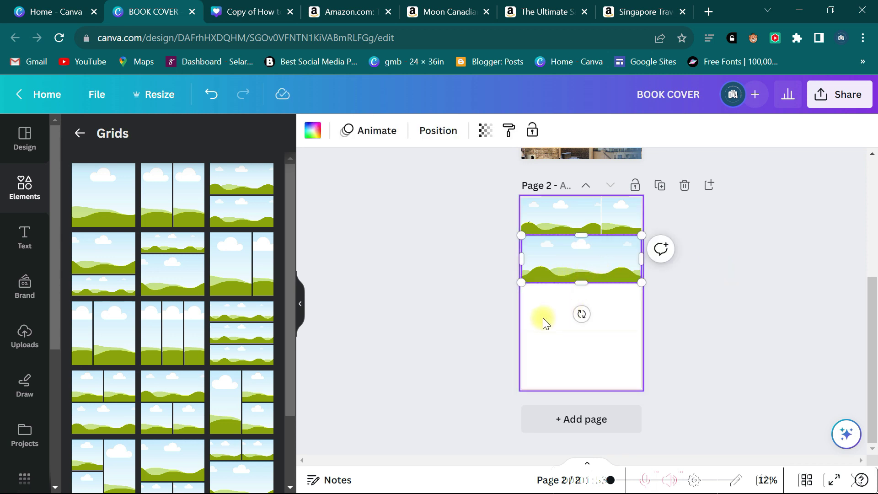
right_click(563, 251)
left_click(619, 257)
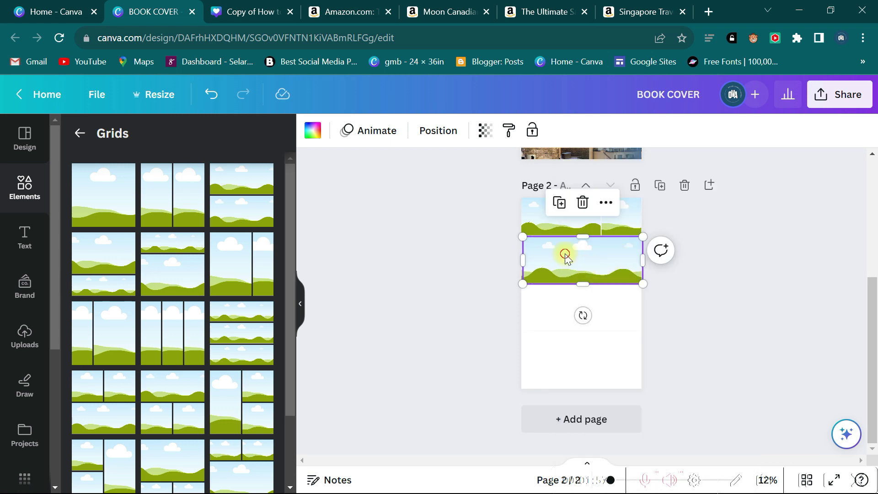
left_click_drag(564, 255, 566, 298)
left_click_drag(584, 331, 585, 392)
left_click(730, 296)
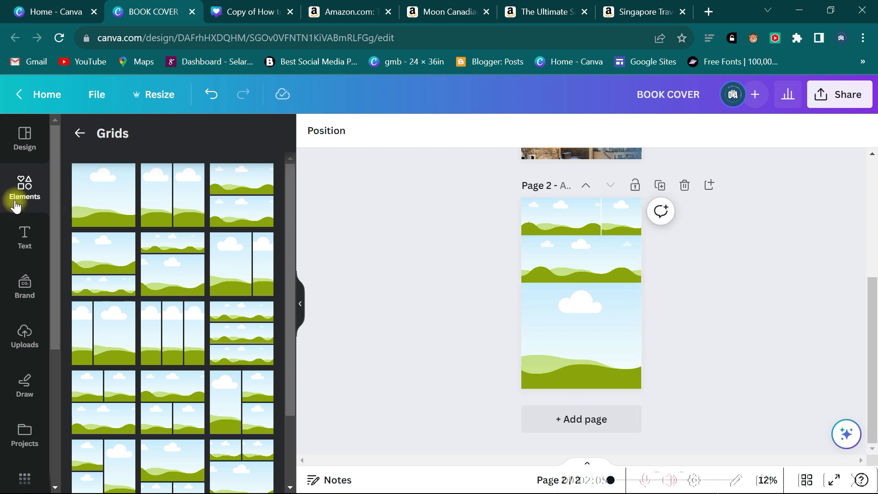
- Find LONDON photos in Pexels and fill the large lower grid cell with the red telephone box street photo
scroll(21, 196, "down", 5)
left_click(24, 412)
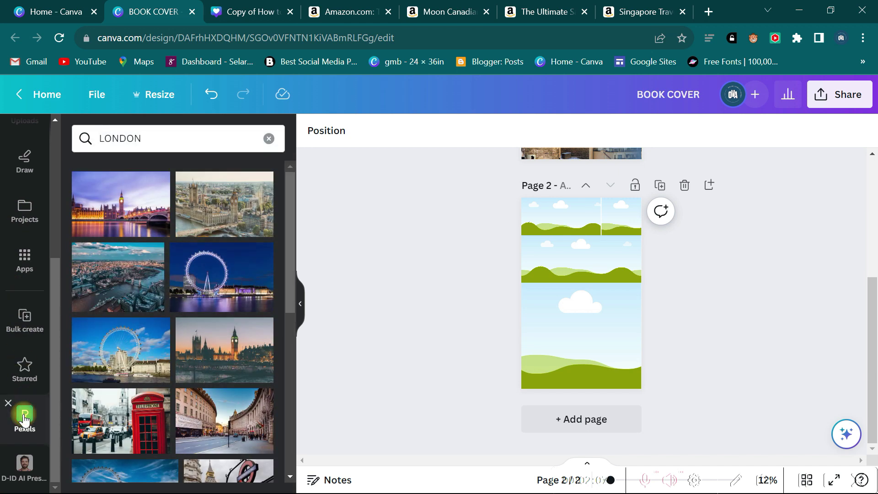
left_click(170, 139)
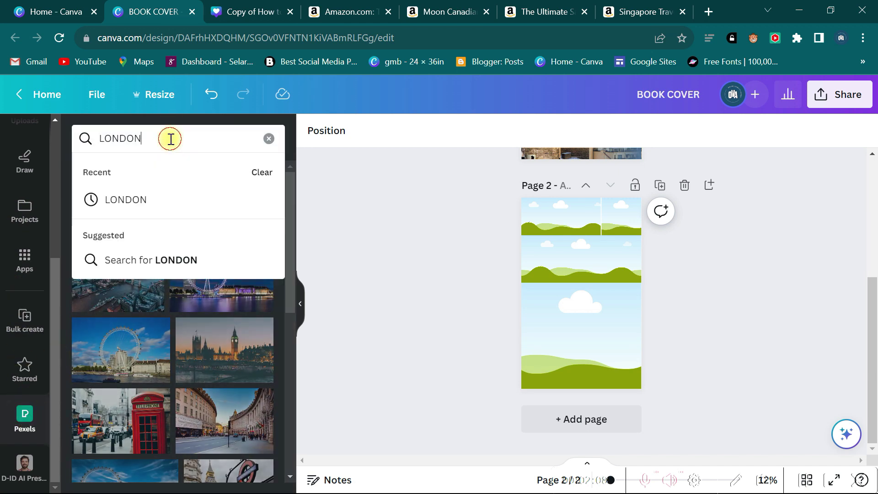
left_click(136, 198)
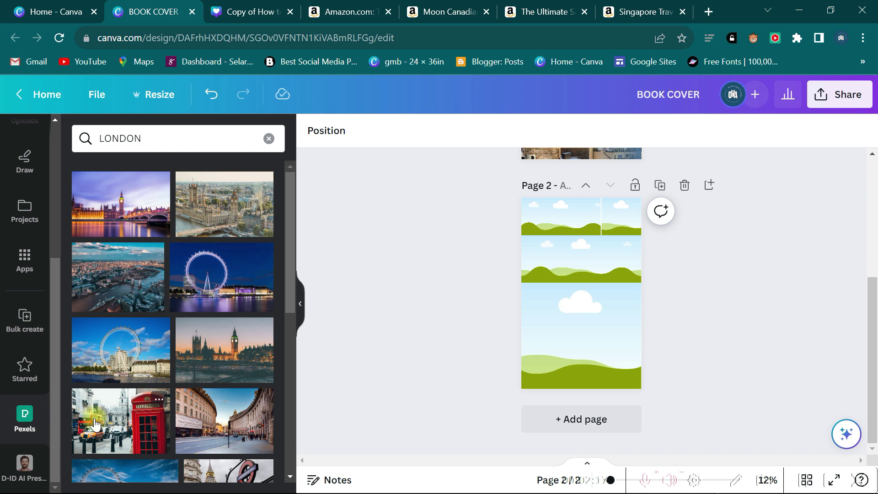
left_click_drag(101, 411, 551, 306)
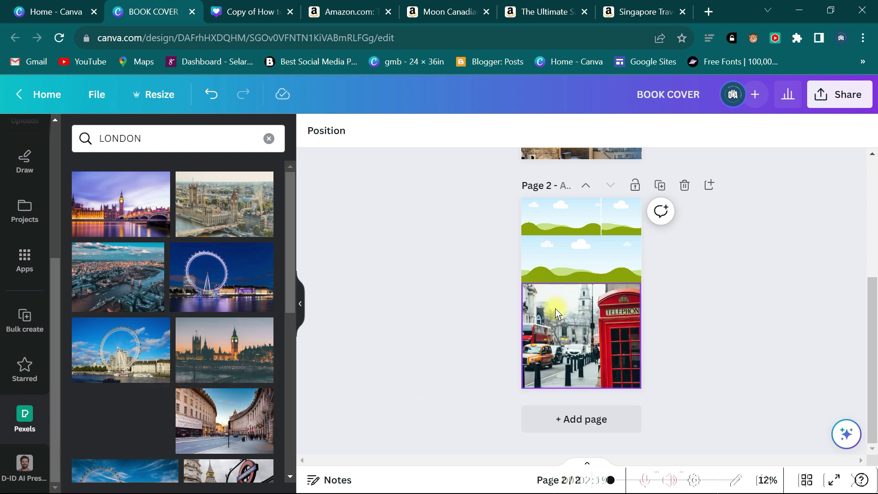
- Enlarge and reposition the street photo within its grid cell so the red telephone box dominates the crop
left_click(554, 319)
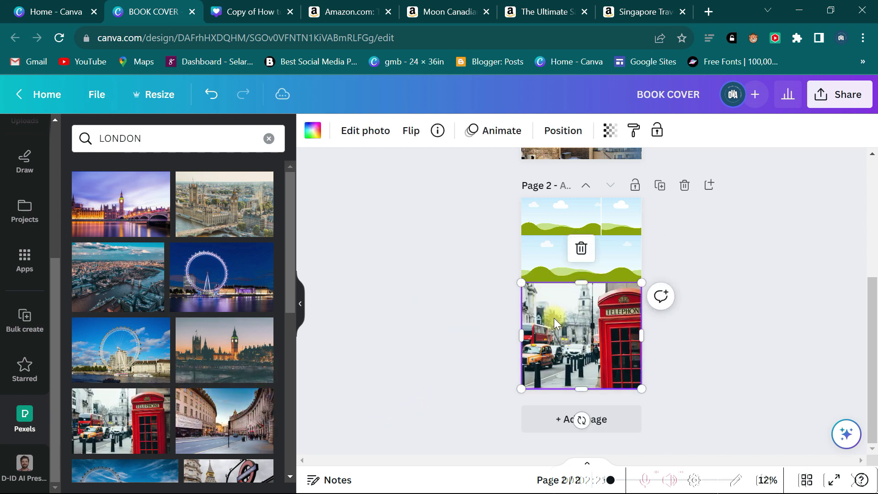
left_click(554, 319)
left_click(581, 326)
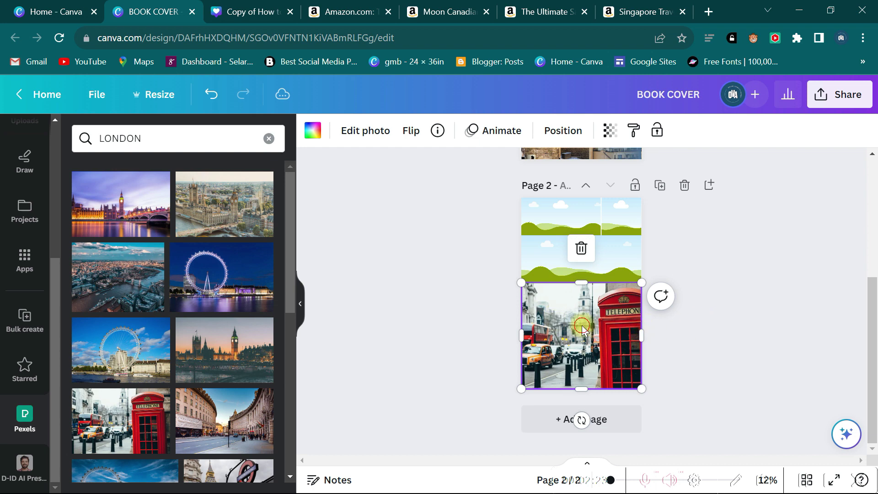
double_click(514, 281)
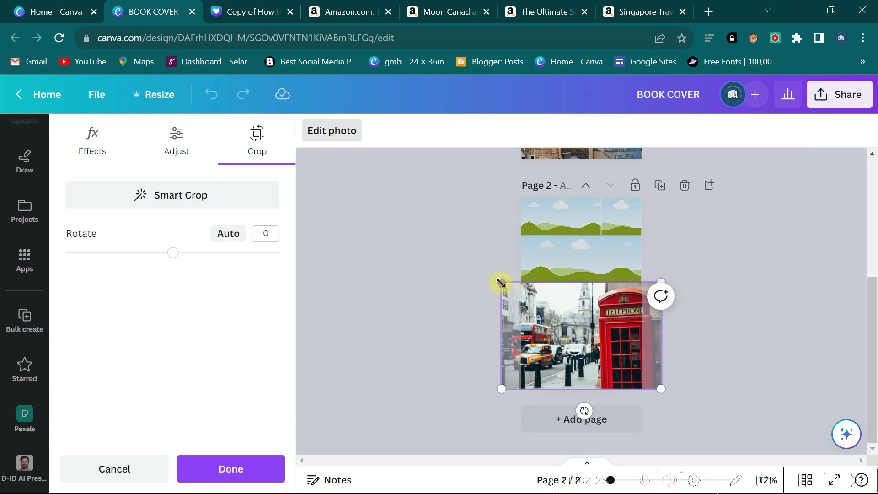
left_click_drag(489, 280, 348, 270)
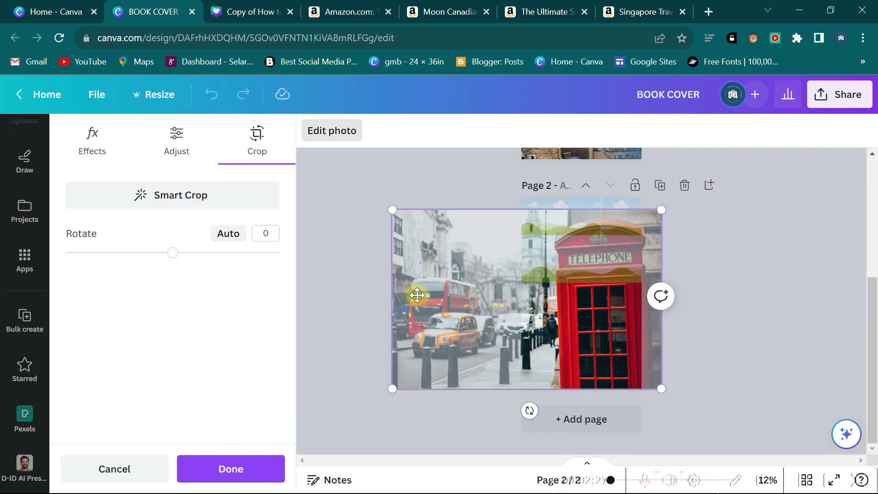
left_click_drag(579, 333, 588, 414)
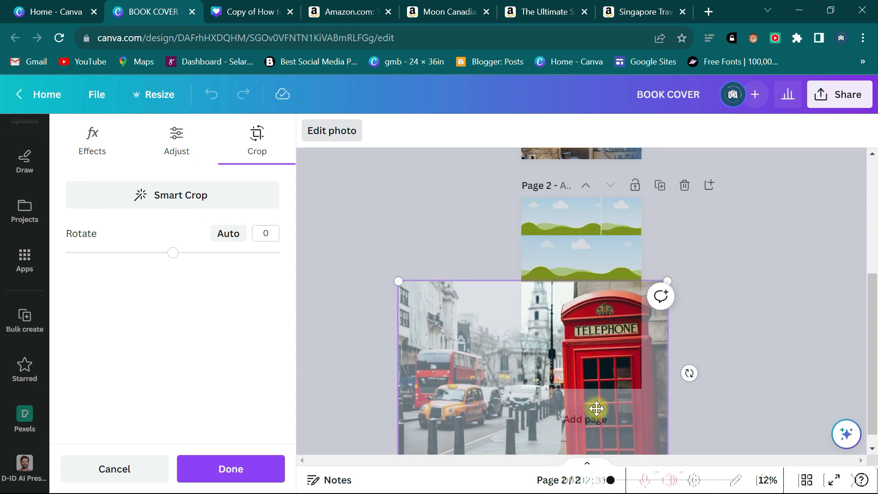
left_click(753, 292)
left_click(753, 292)
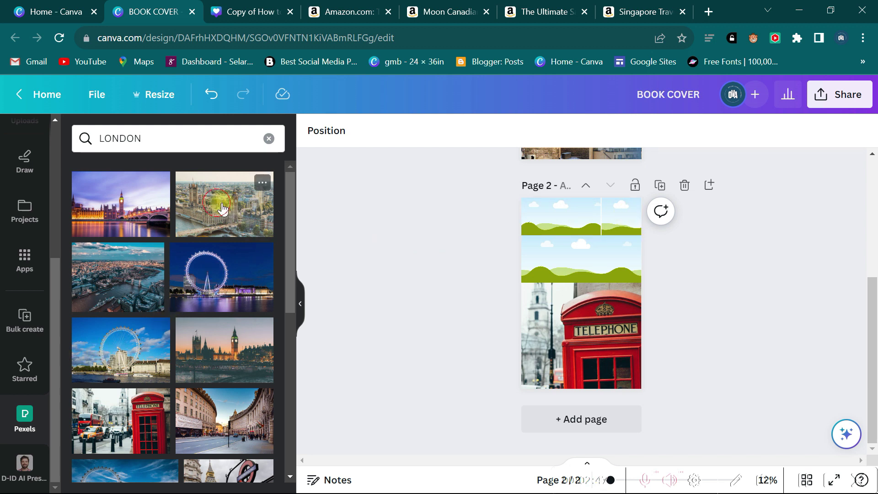
- Fill the wide upper cell with the aerial Westminster photo and the narrow one with the purple dusk Big Ben photo
left_click_drag(220, 202, 548, 208)
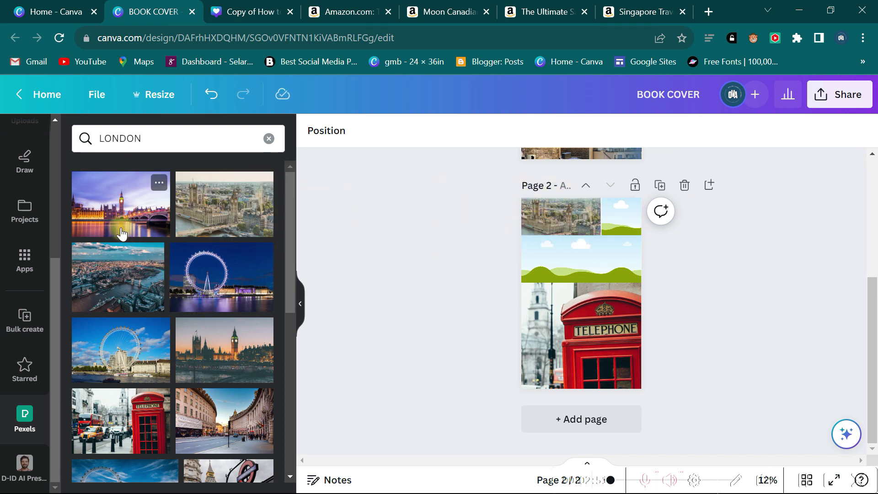
left_click_drag(116, 217, 621, 212)
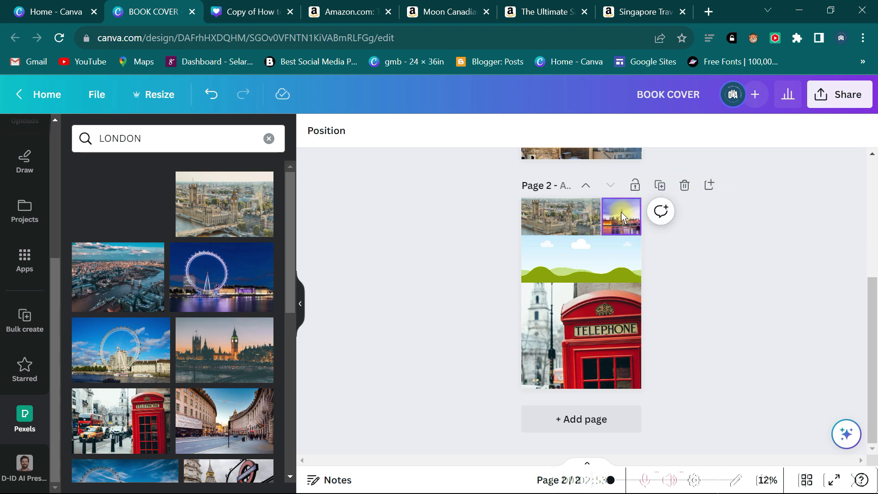
- Search the elements for SQUARES in place of the previous search term
scroll(10, 270, "up", 5)
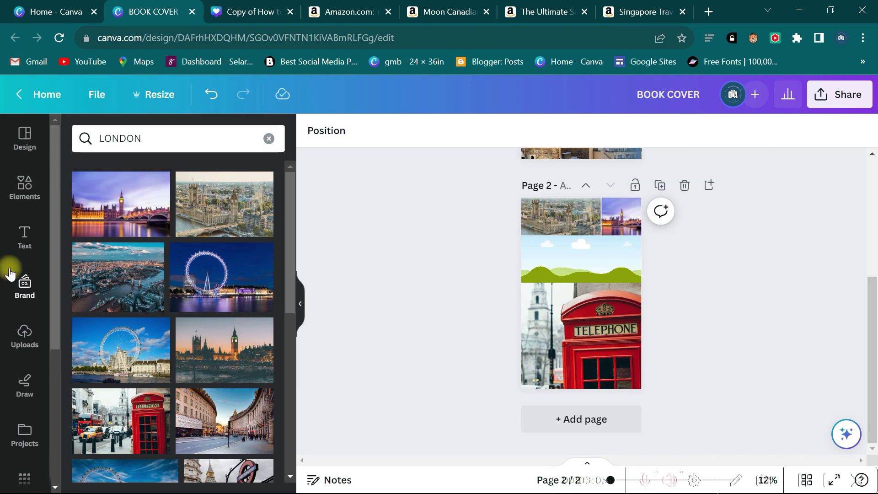
left_click(22, 185)
left_click(79, 133)
left_click(132, 136)
key("BackSpace")
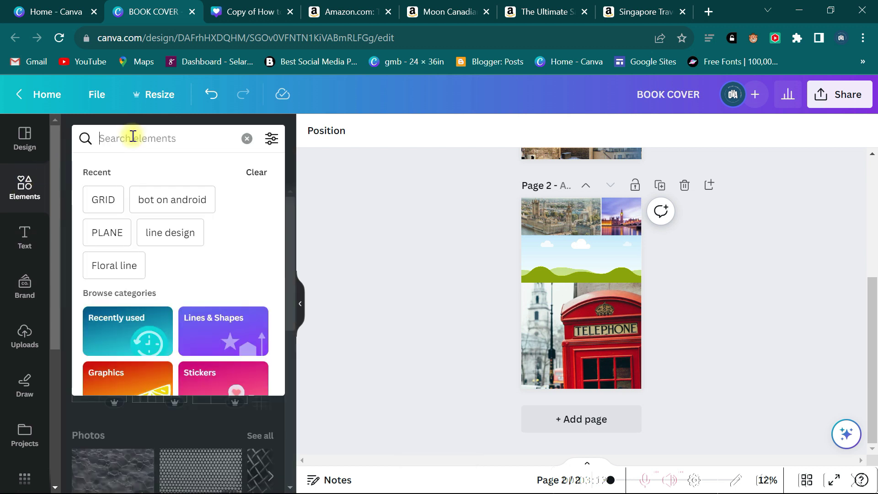
type("SQ")
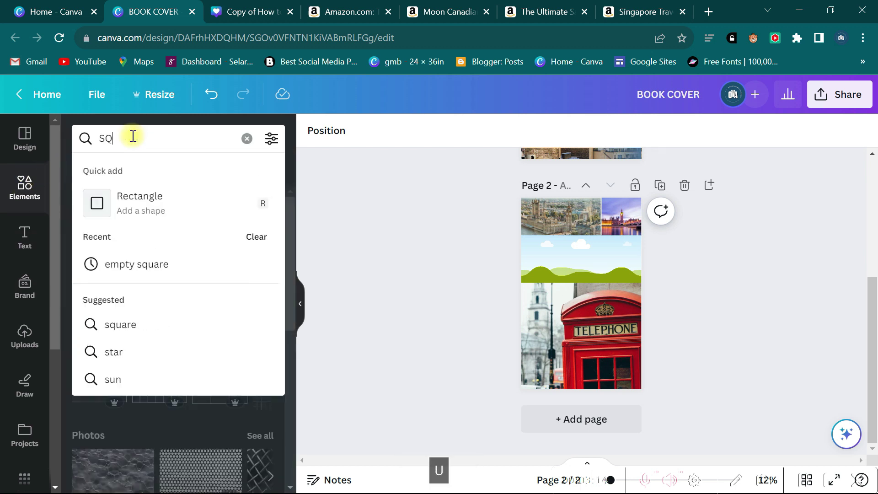
type("UARES")
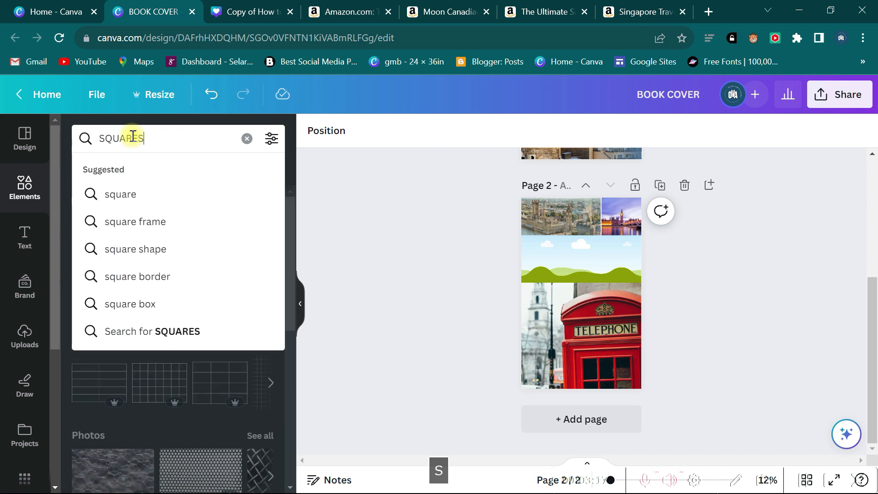
key("Return")
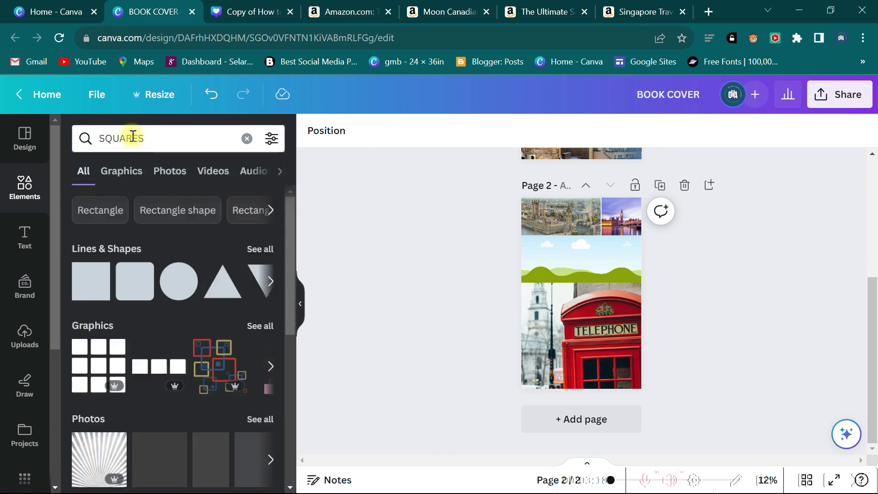
- Add the rounded square shape to page 2 and stretch it to cover the empty middle band between the photos
left_click(130, 284)
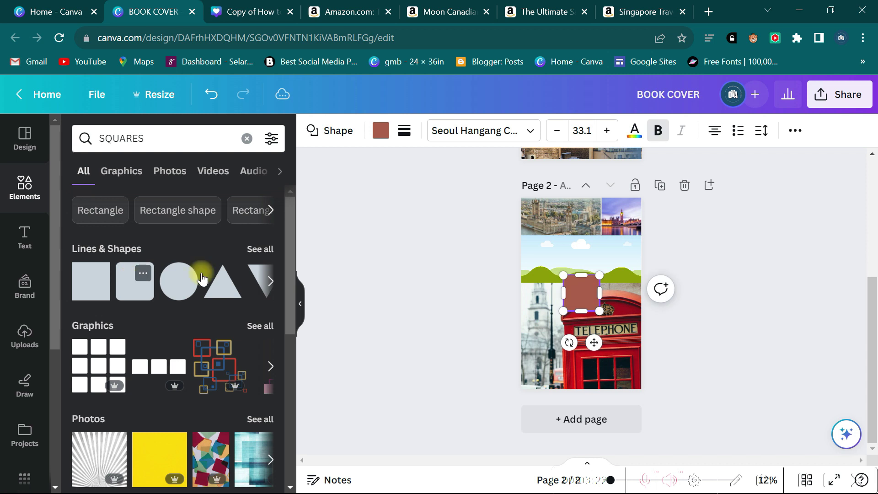
left_click(729, 253)
left_click_drag(571, 299, 640, 250)
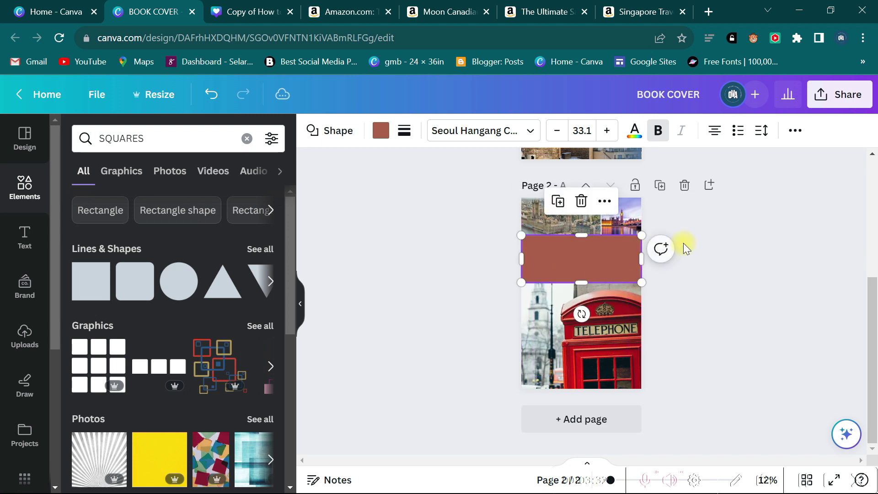
left_click(730, 253)
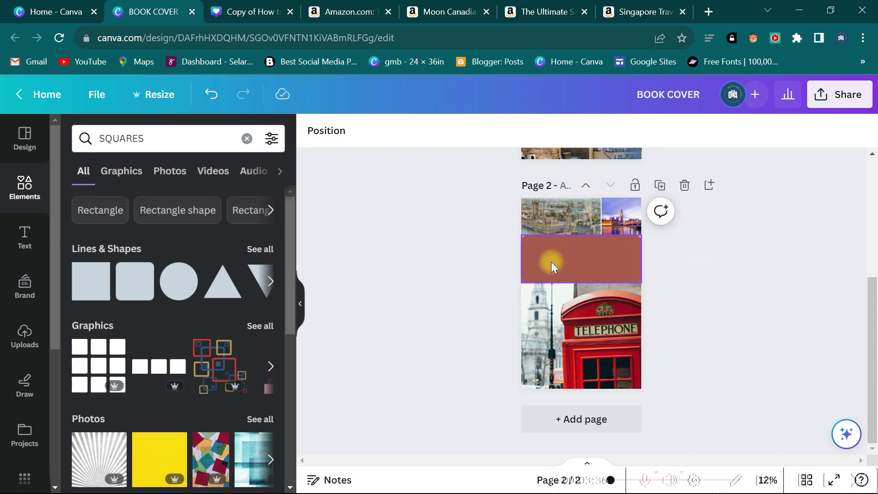
- Set the corner rounding of the brown middle band on page 2 to 0
left_click(595, 251)
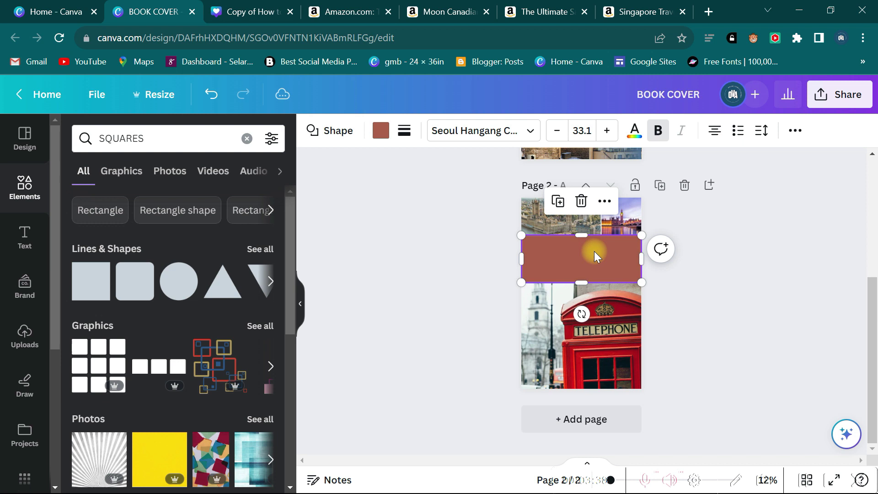
left_click(404, 131)
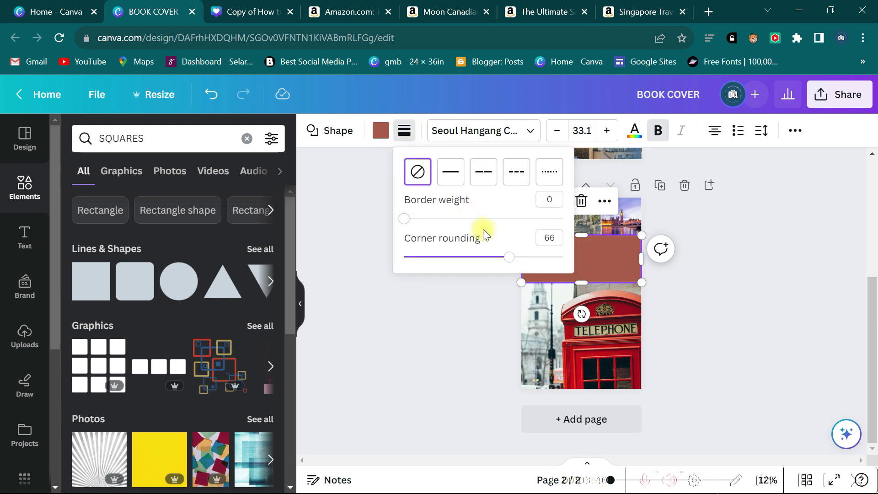
left_click_drag(509, 261, 290, 300)
left_click(711, 276)
left_click(712, 276)
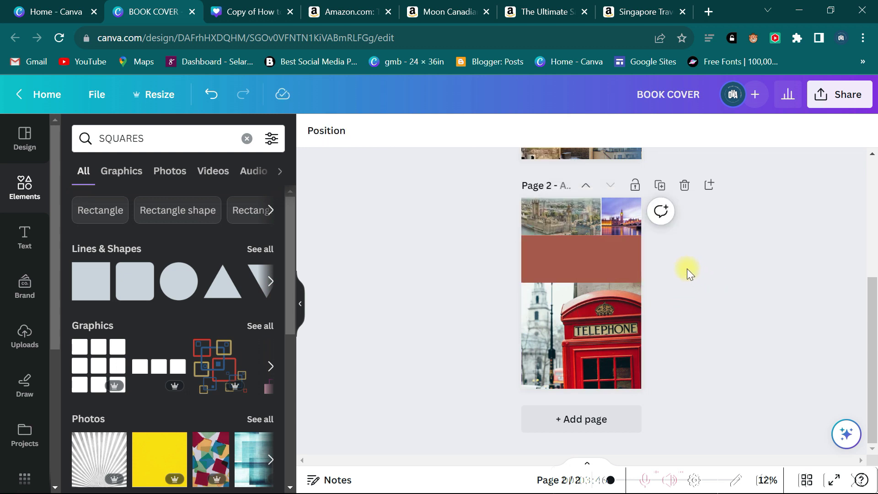
- Give the middle band a solid border and colour that border white
left_click(559, 256)
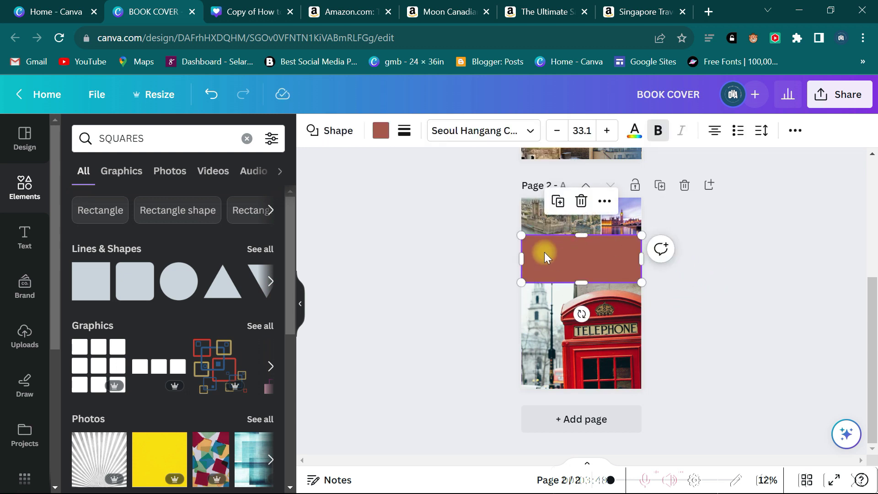
left_click(404, 132)
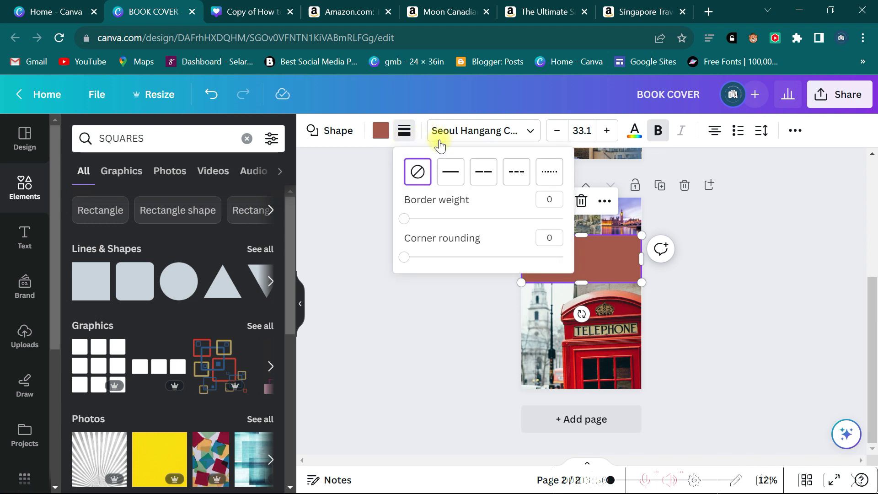
left_click(451, 176)
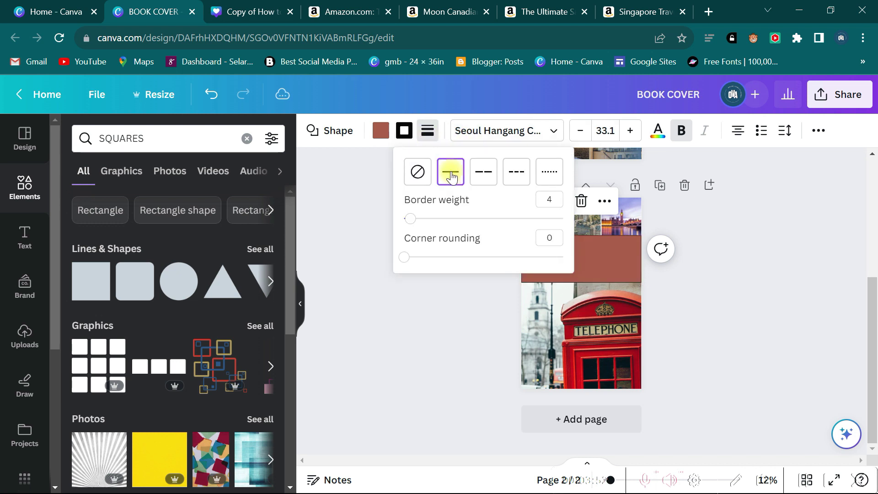
left_click(404, 131)
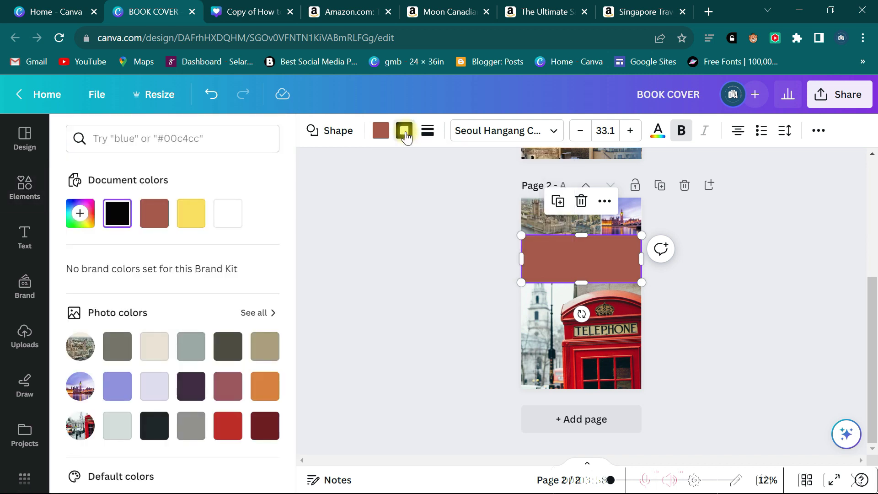
left_click(229, 214)
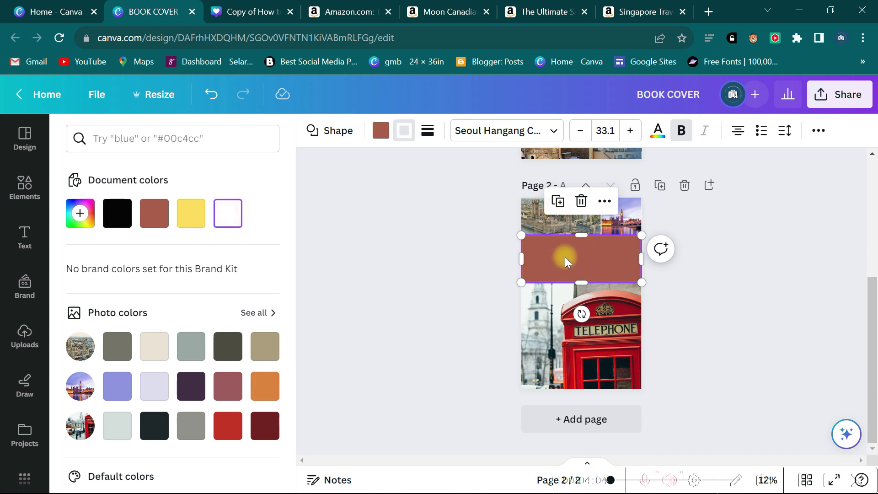
- Fill the middle band with the bright red from the telephone box photo's colours
left_click(383, 133)
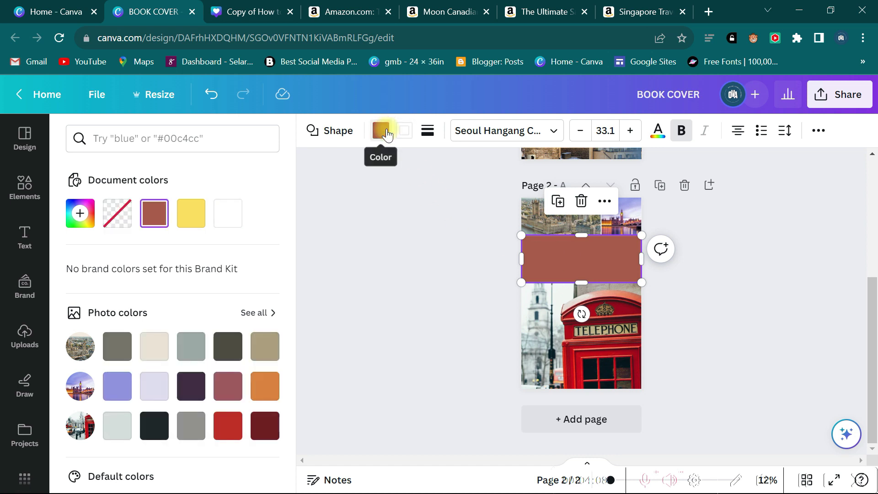
left_click(228, 428)
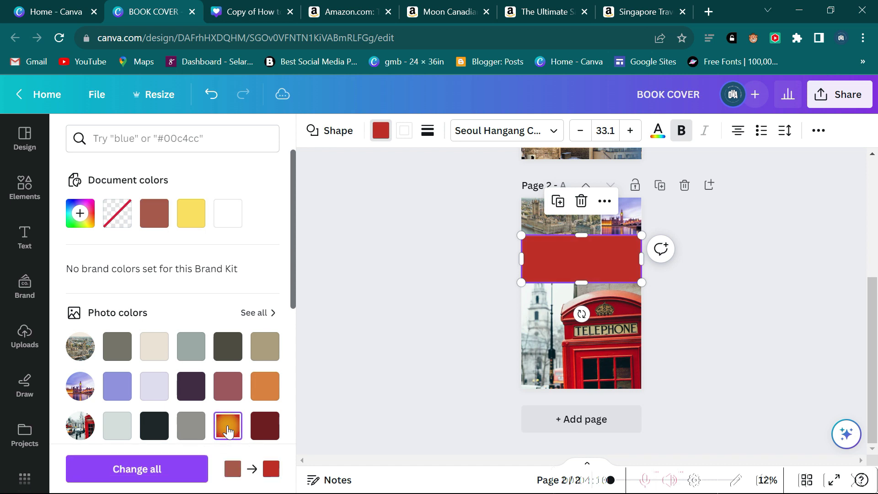
left_click(692, 295)
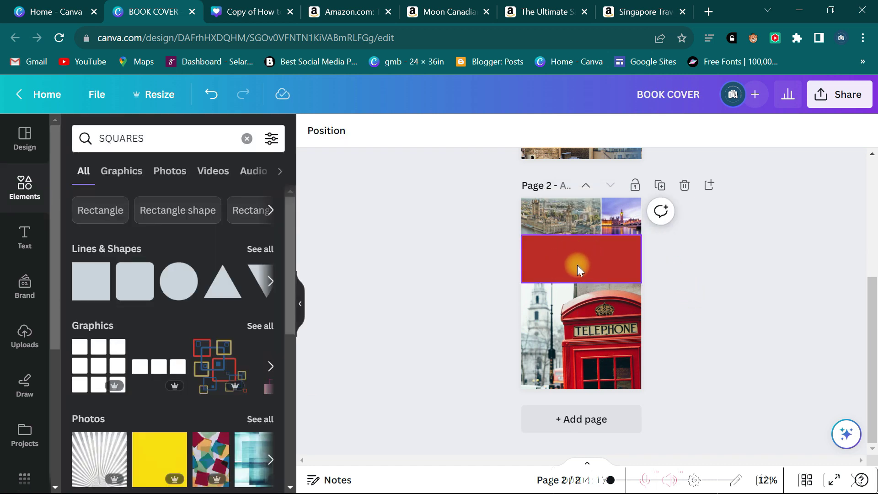
- Increase the red band's border weight to 26
left_click(603, 259)
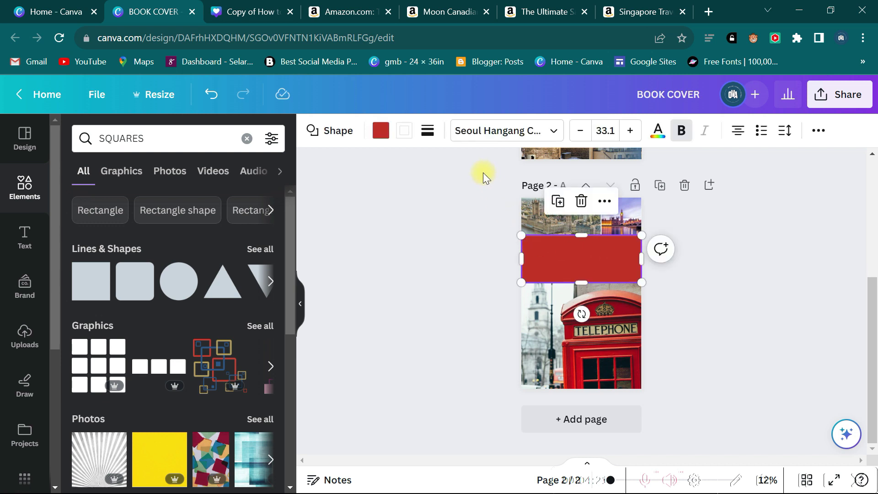
left_click(428, 131)
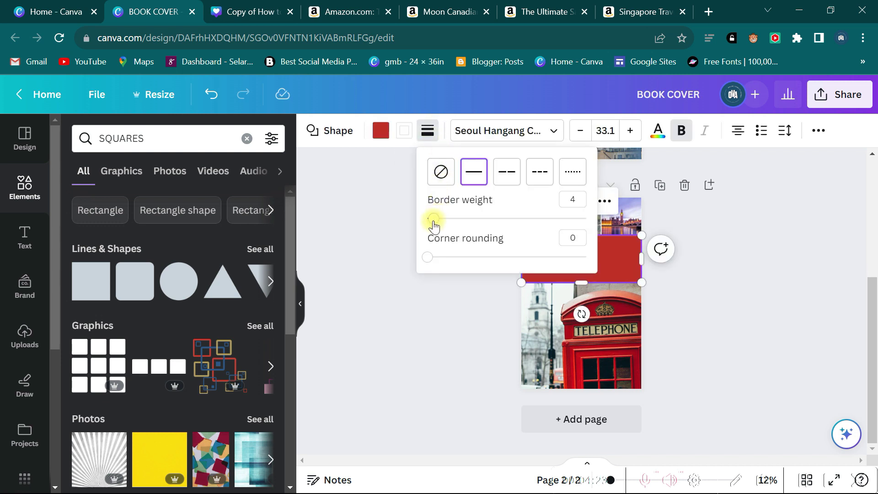
left_click_drag(434, 224, 474, 223)
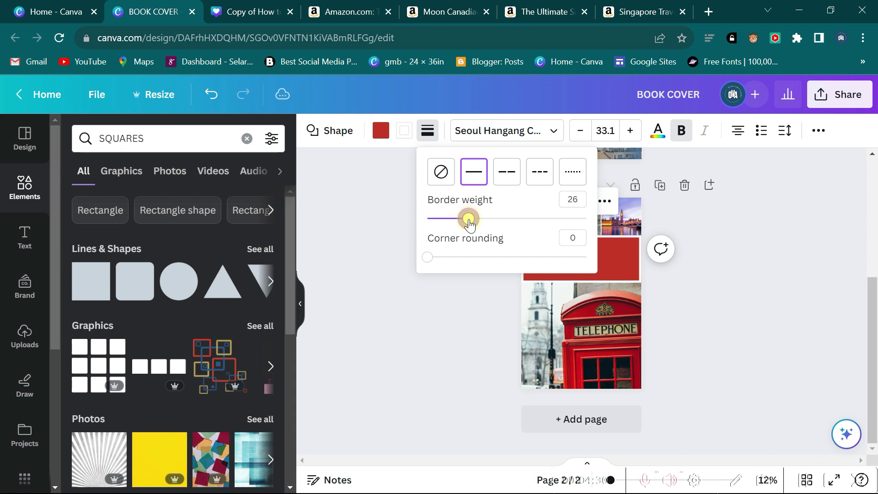
left_click(786, 280)
left_click(786, 280)
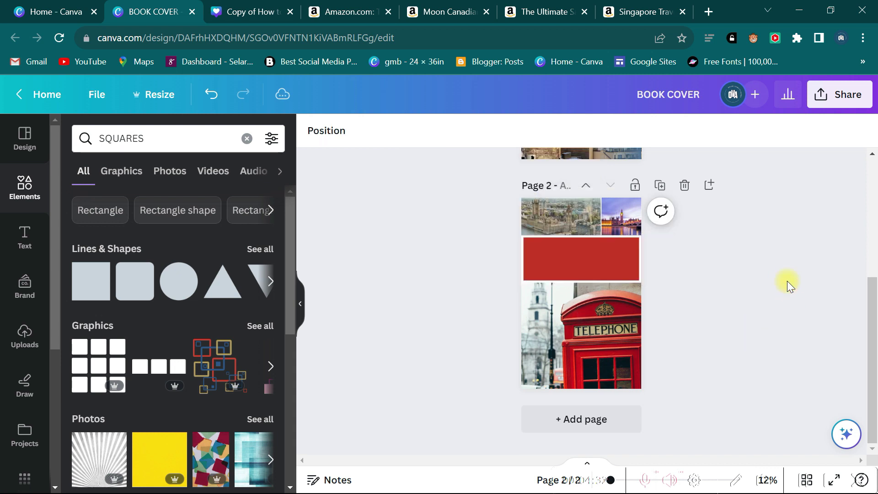
- Widen the red band beyond both page edges so only its upper and lower white borders stay on the page
left_click(584, 257)
left_click_drag(522, 254, 492, 255)
left_click_drag(641, 258, 673, 258)
left_click(726, 306)
scroll(726, 306, "up", 2)
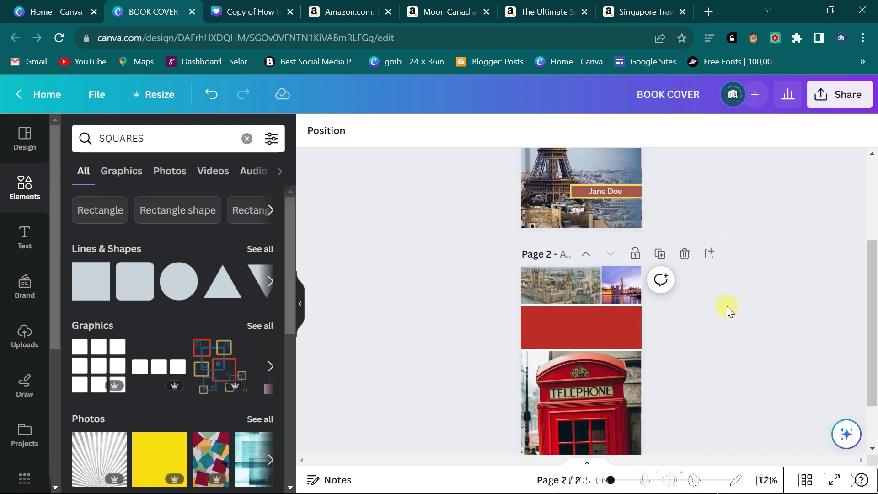
scroll(726, 306, "down", 2)
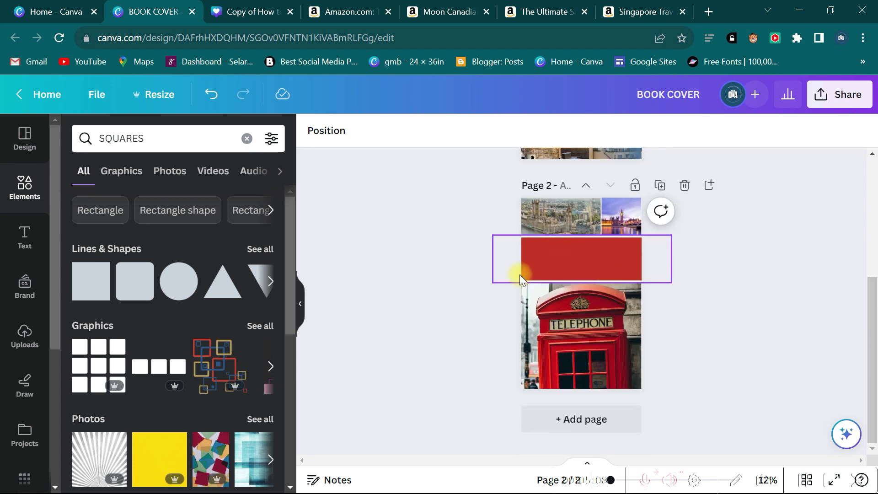
- Add a heading to page 2 reading LONDON in capital letters
left_click(23, 240)
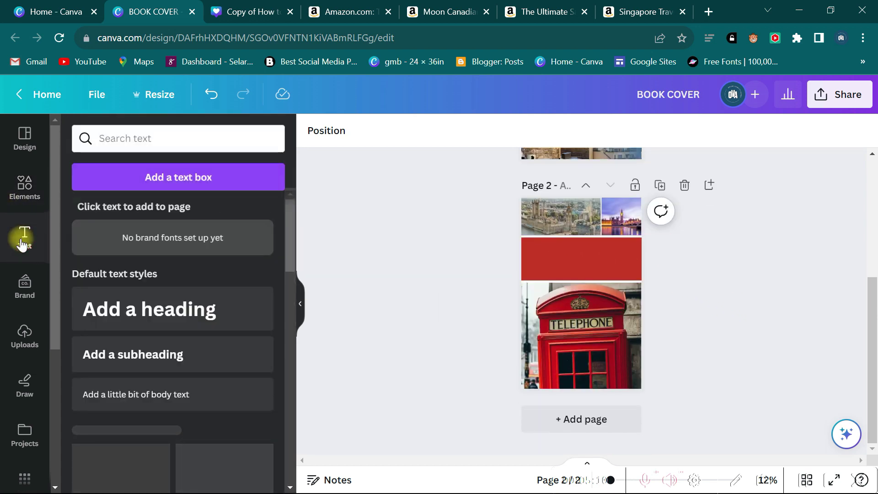
left_click(167, 256)
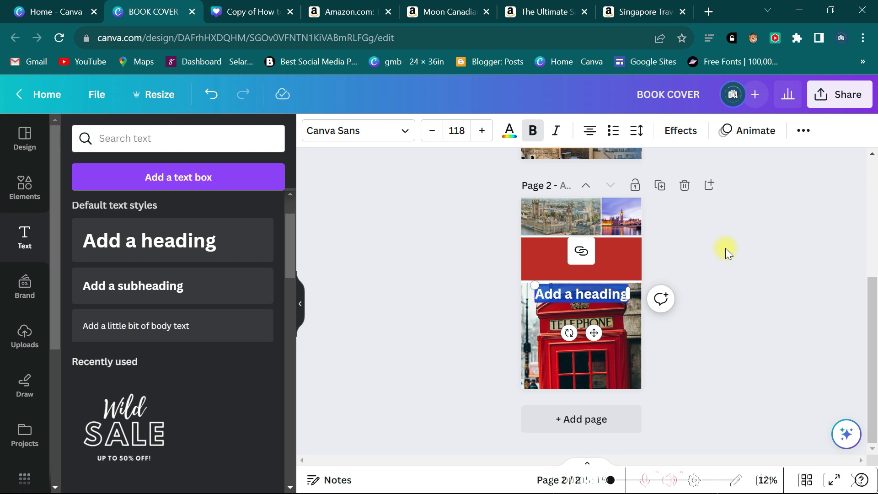
type("London")
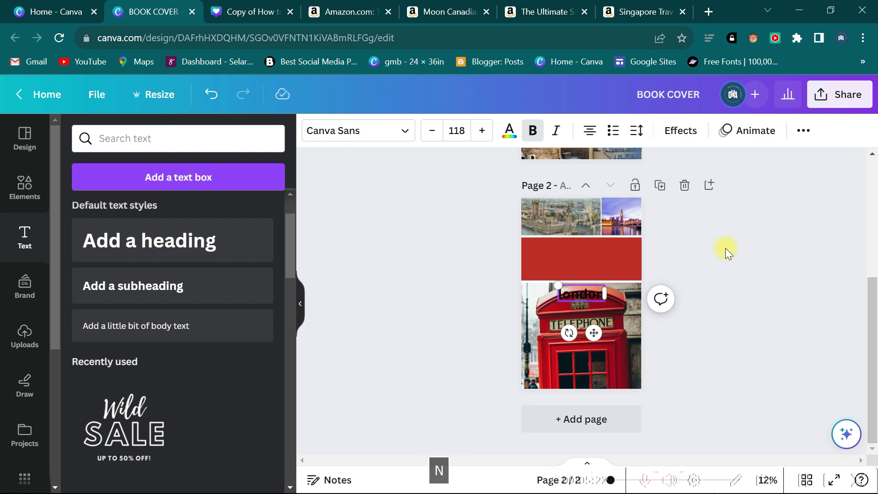
key("BackSpace")
key("BackSpace")
key("BackSpace")
key("BackSpace")
key("BackSpace")
key("BackSpace")
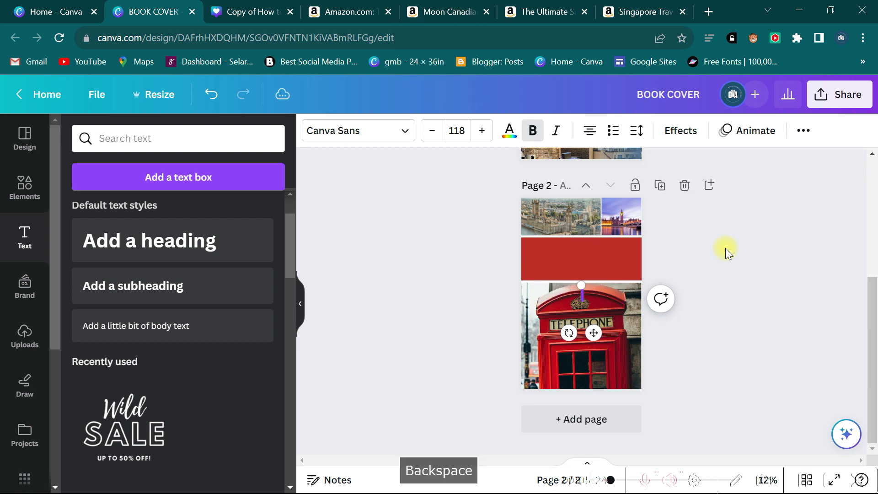
key("Caps_Lock")
type("LONDON")
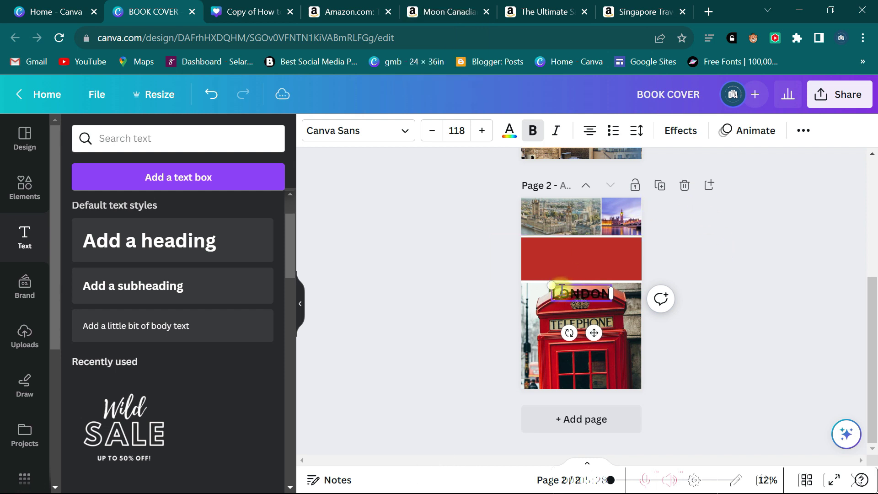
- Move the LONDON heading onto the red band and set its font to Chunk Five
left_click_drag(573, 285, 573, 240)
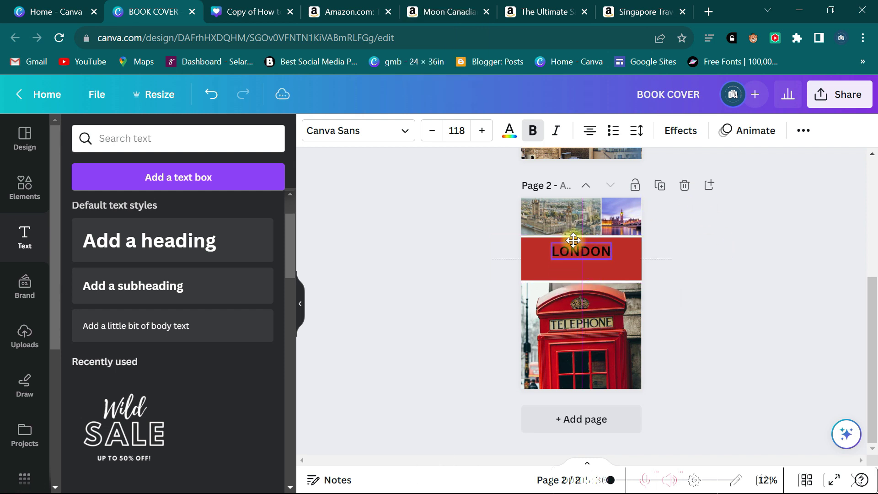
double_click(580, 249)
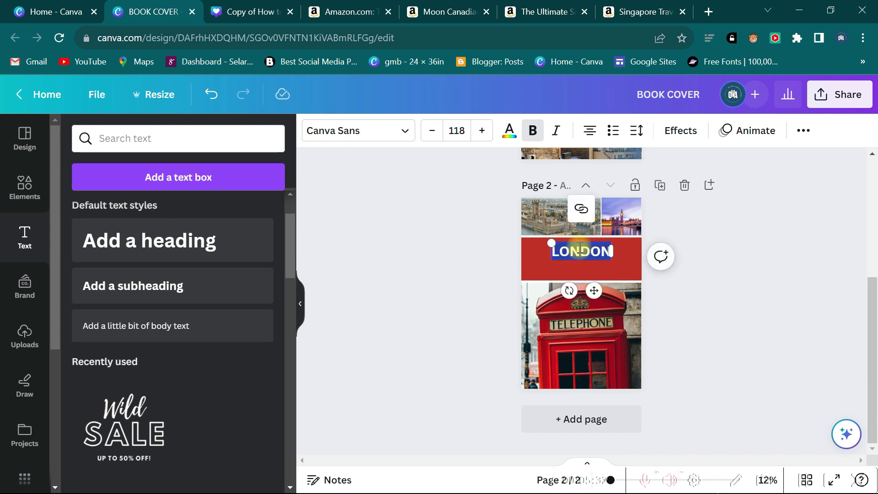
left_click(353, 137)
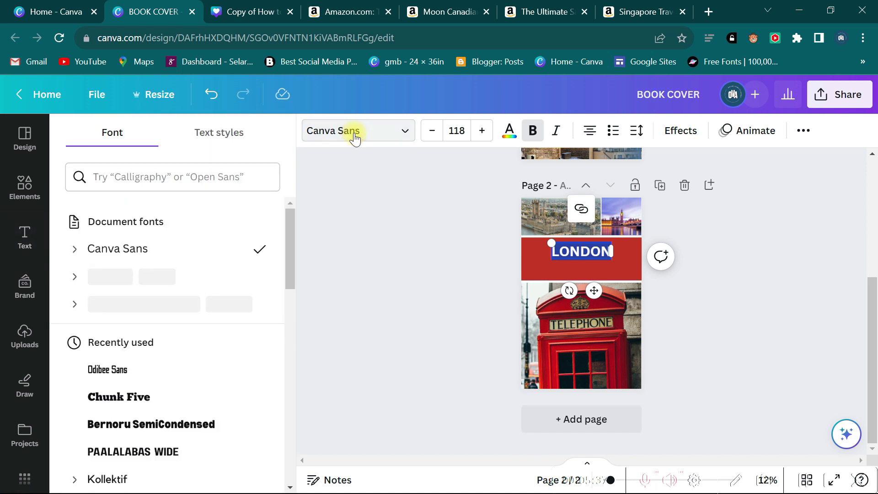
left_click(123, 397)
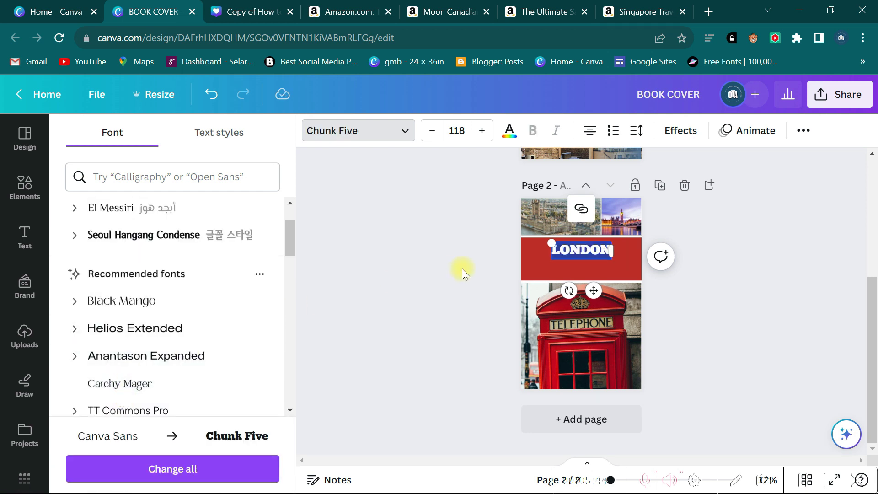
- Enlarge the LONDON heading to about size 214 and centre it across the upper part of the red band
left_click_drag(551, 243, 477, 243)
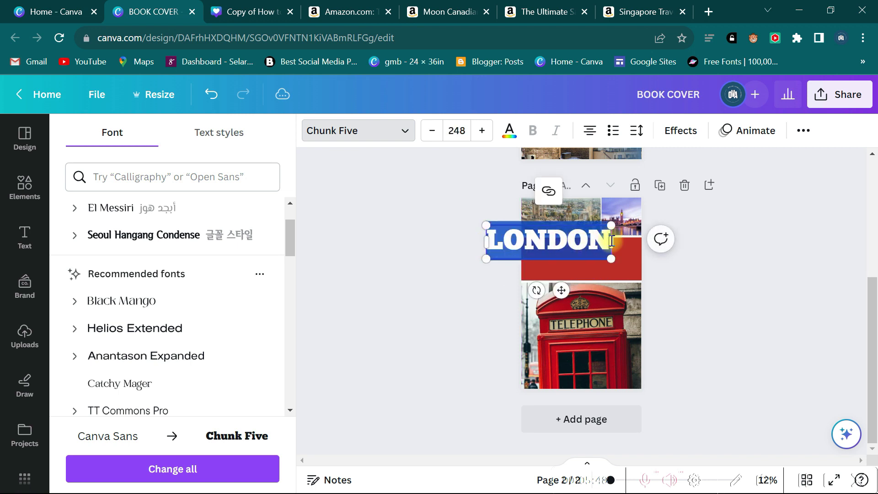
left_click(741, 241)
left_click(735, 233)
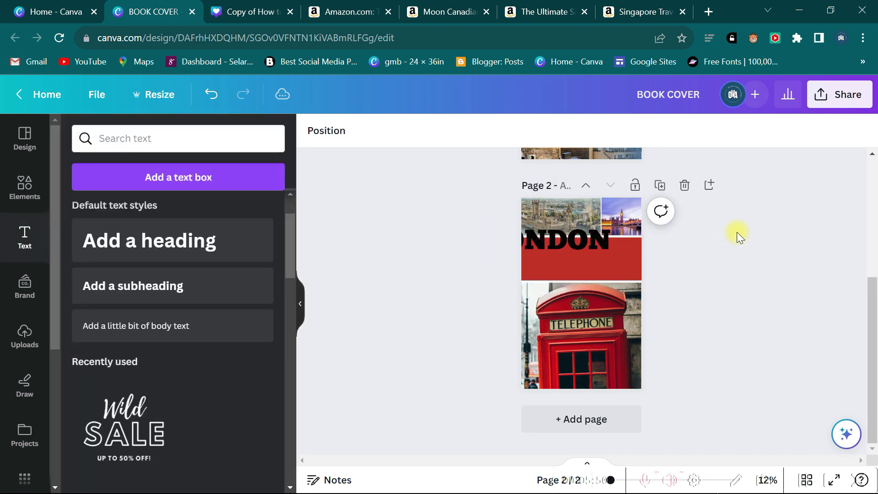
left_click_drag(584, 237, 630, 239)
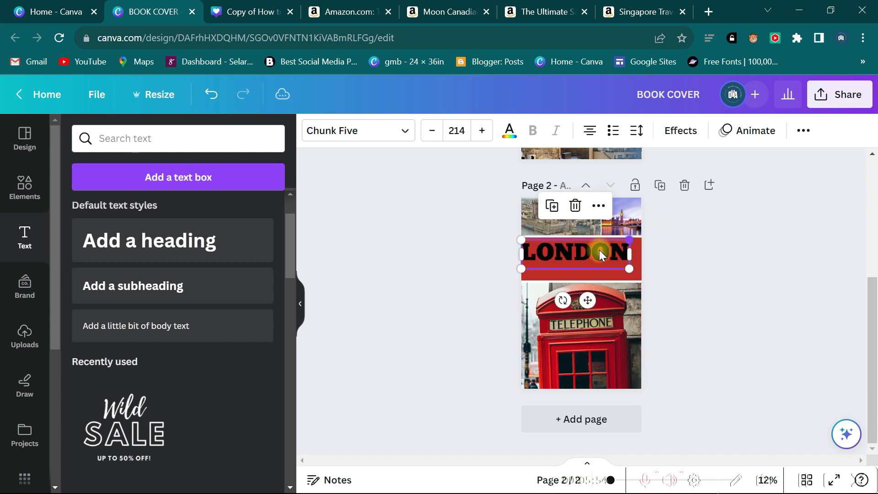
left_click_drag(585, 255, 592, 255)
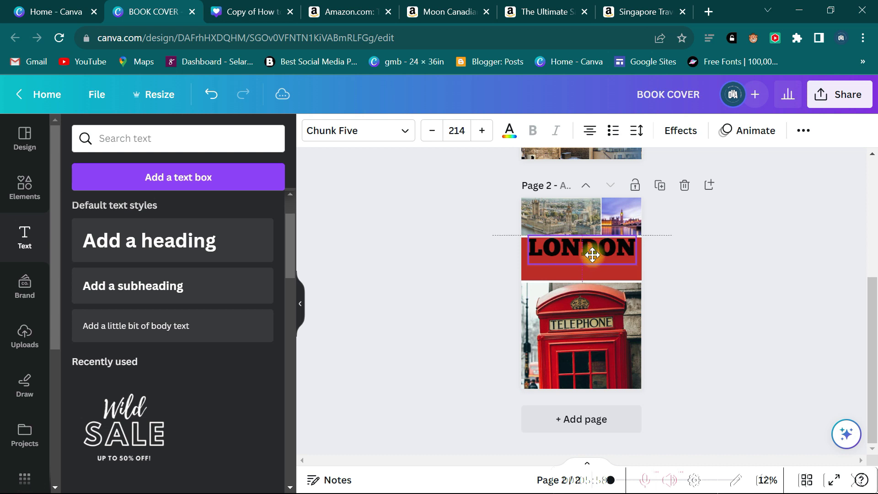
- Colour the LONDON heading text white
double_click(592, 253)
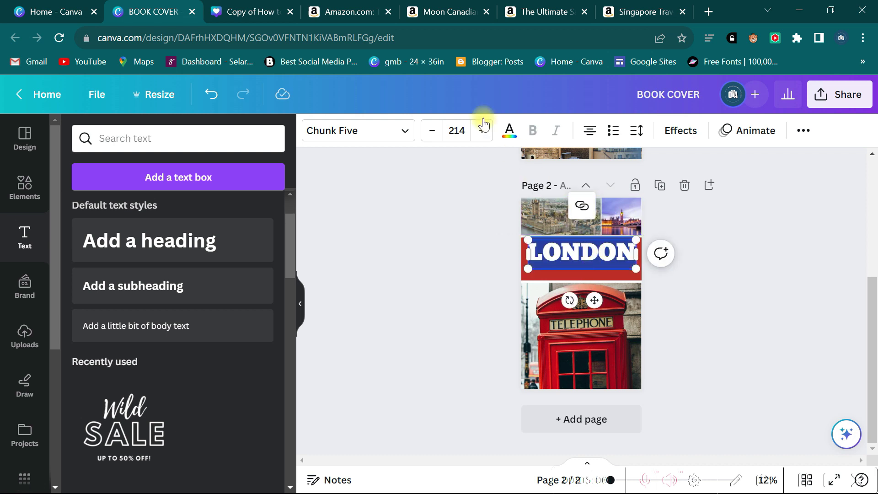
left_click(509, 129)
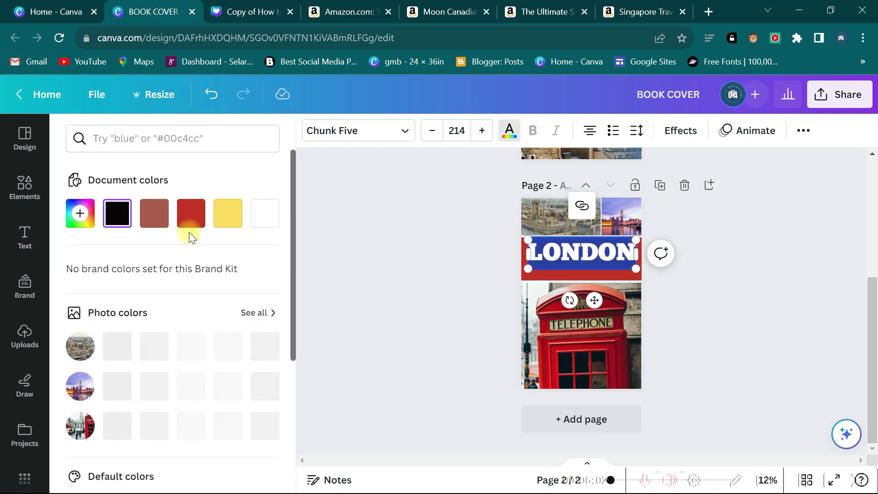
left_click(265, 213)
left_click(714, 265)
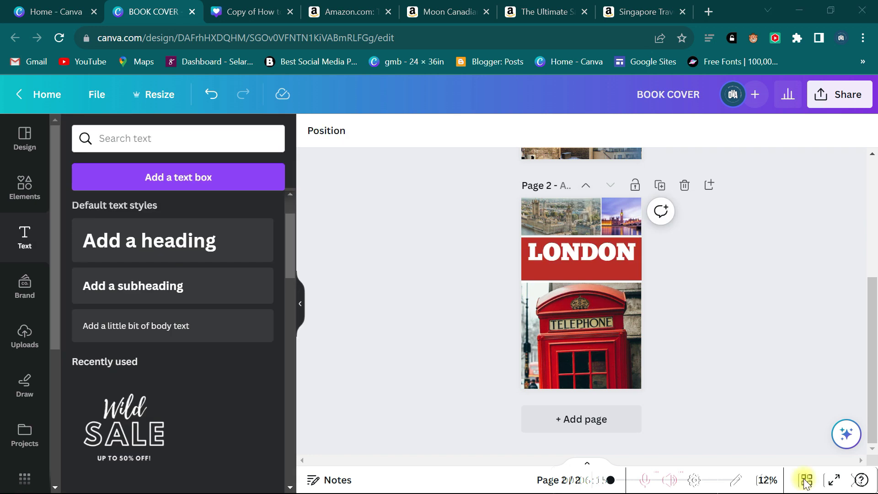
- Add a subheading to page 2 reading TRAVEL GUIDE in capital letters
left_click(124, 289)
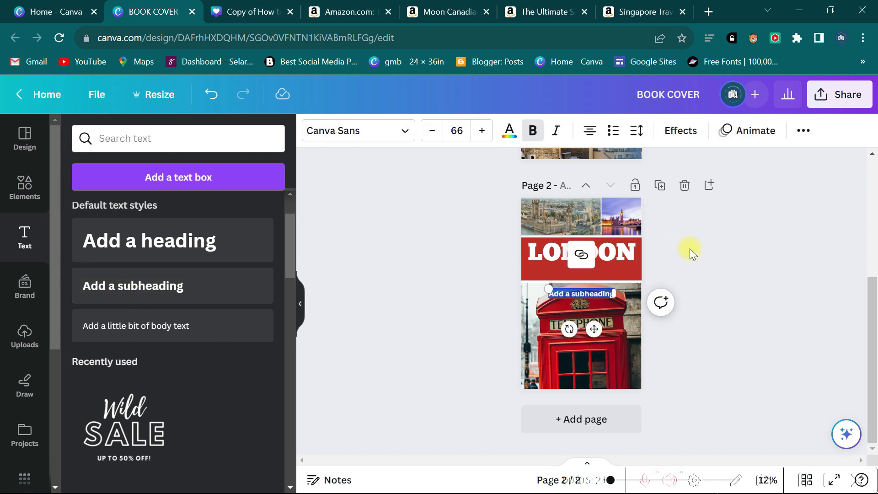
type("T")
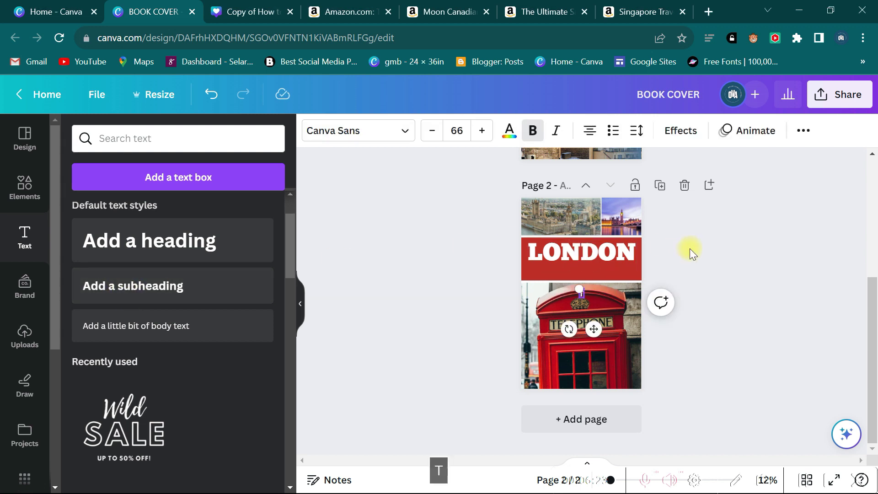
type("RAVEL")
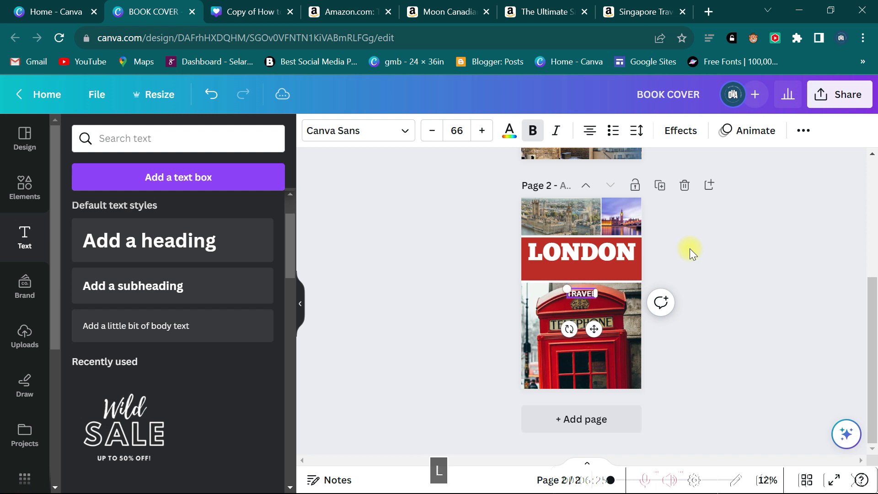
type(" GUIDE")
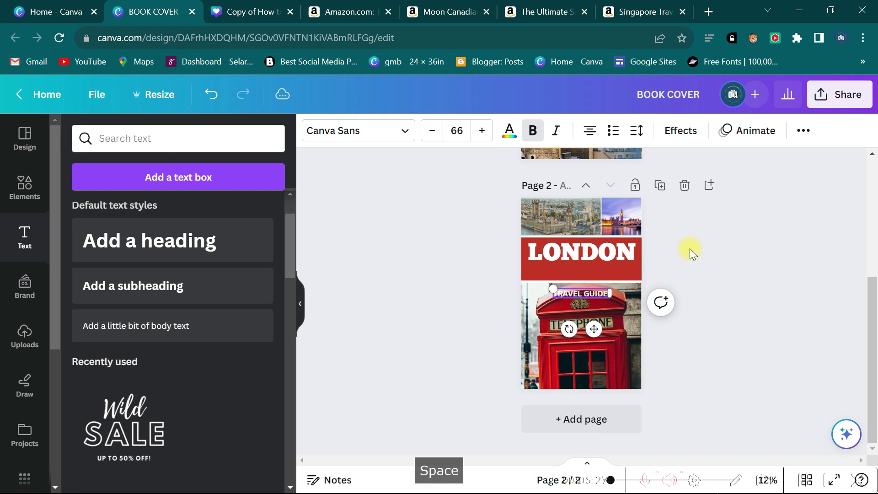
left_click(712, 288)
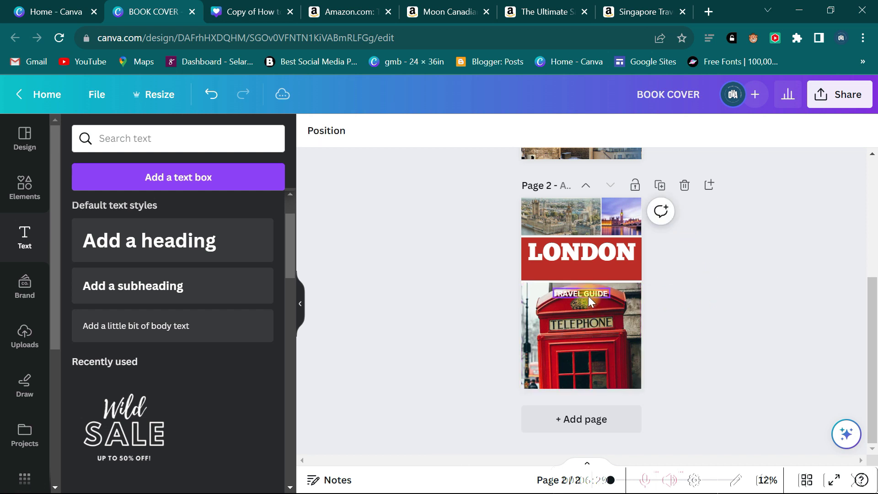
- Move the TRAVEL GUIDE subheading onto the red band below LONDON and set its font to Seoul Hangang Condensed
left_click_drag(585, 292, 586, 270)
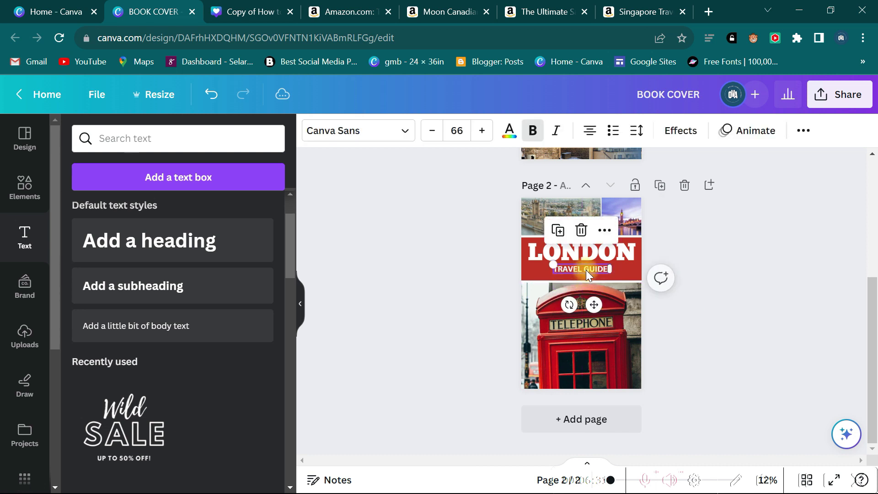
double_click(588, 271)
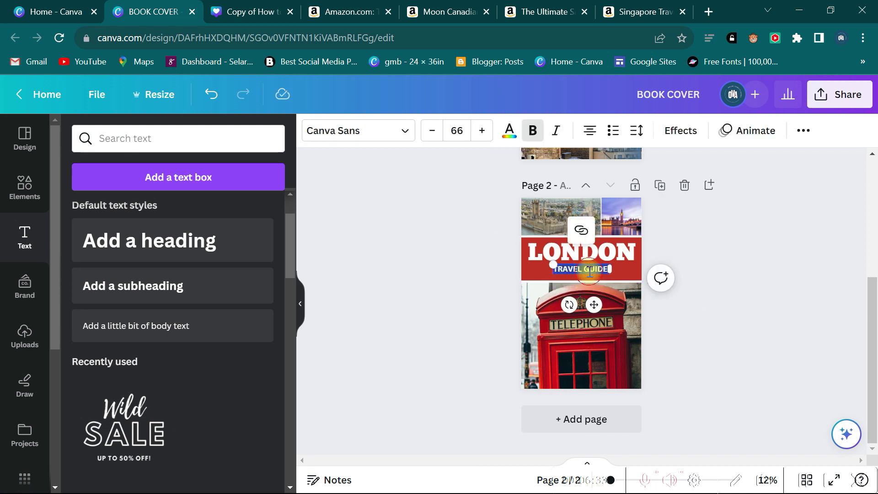
left_click(364, 137)
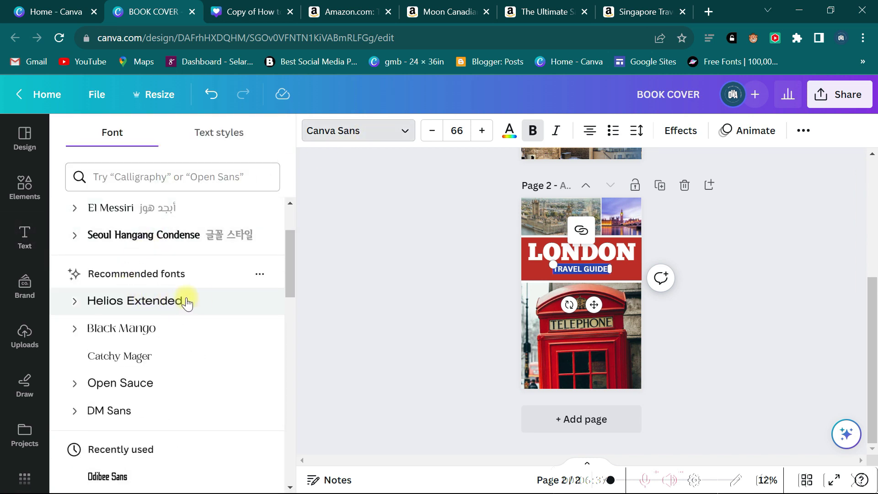
left_click(156, 303)
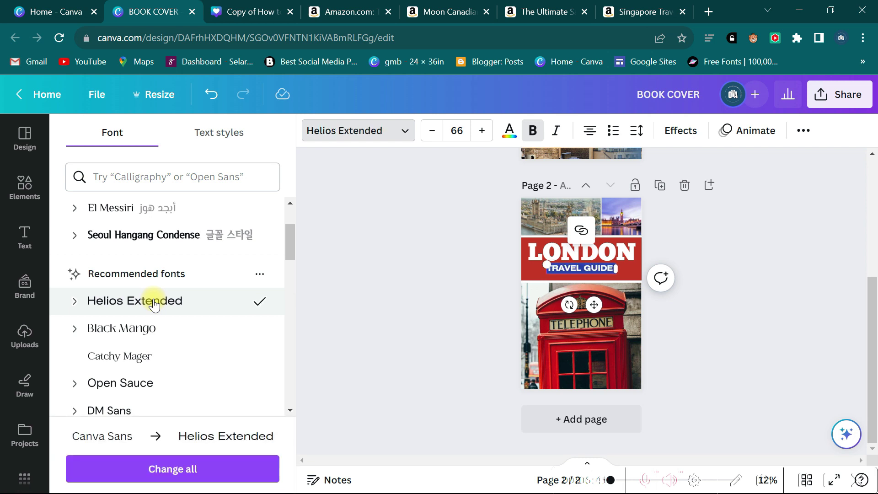
left_click(131, 236)
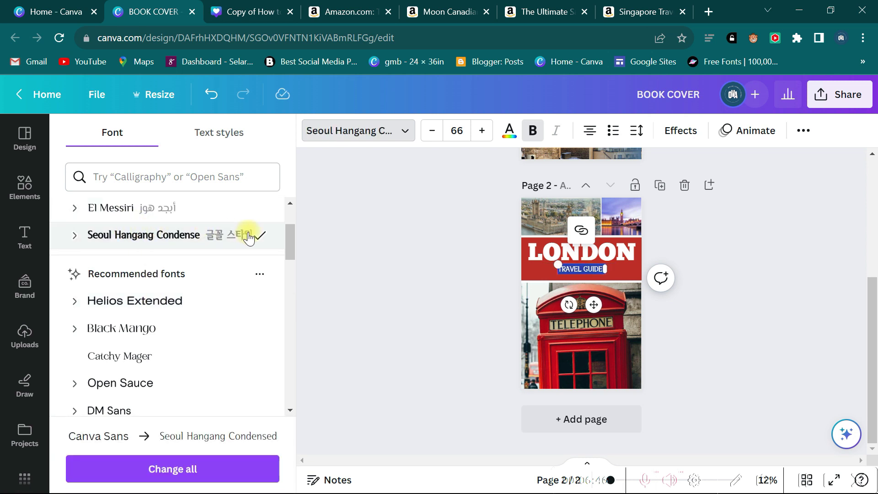
- Enlarge the TRAVEL GUIDE subheading to font size 106
left_click(481, 132)
left_click(481, 133)
left_click(481, 134)
left_click(481, 133)
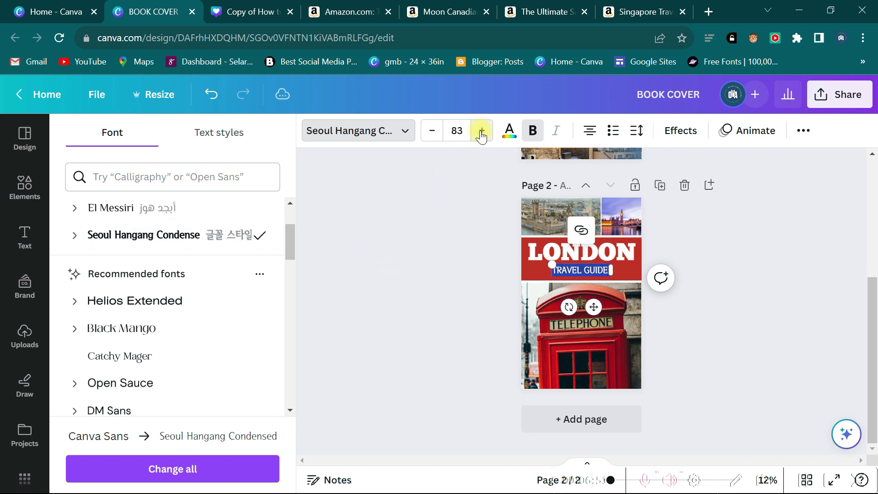
left_click(481, 134)
left_click(481, 134)
left_click(742, 319)
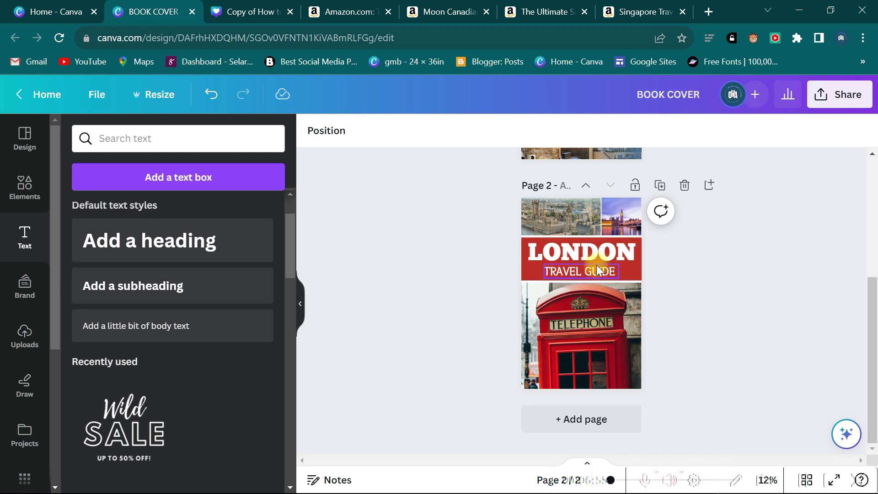
- Centre the TRAVEL GUIDE subheading and the LONDON heading horizontally on the page
left_click_drag(596, 273, 582, 272)
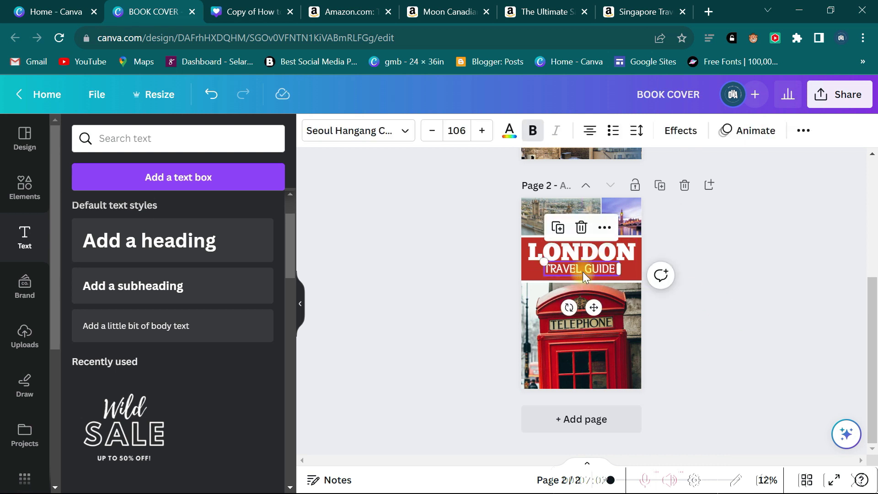
left_click(804, 131)
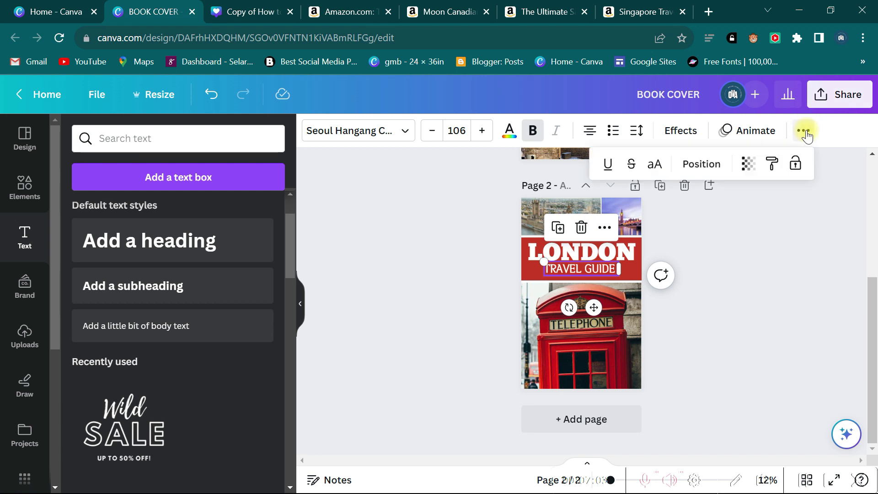
left_click(689, 171)
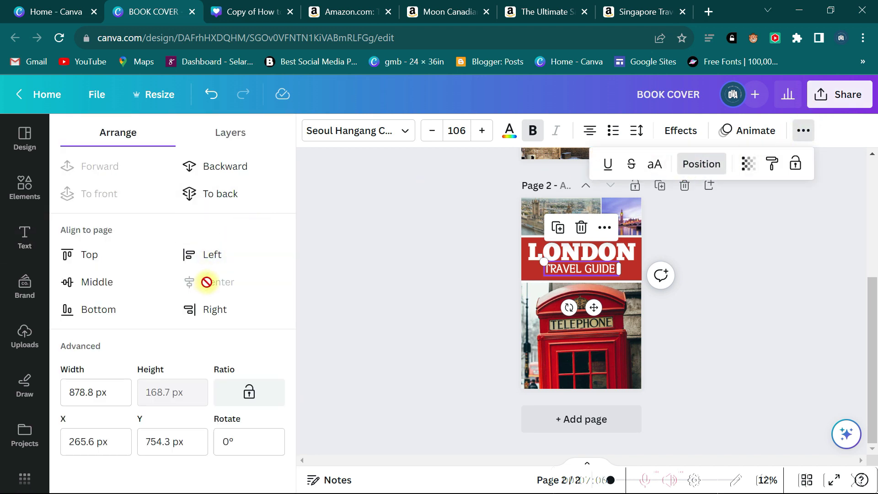
left_click(542, 246)
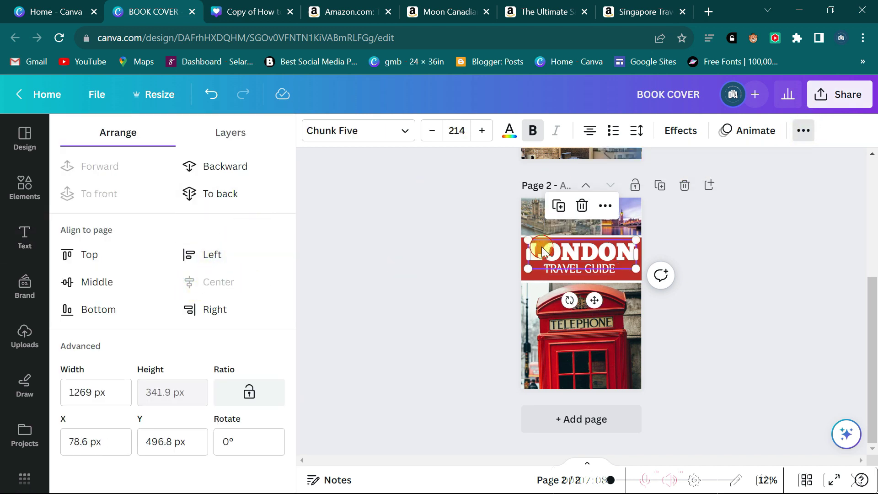
left_click(205, 281)
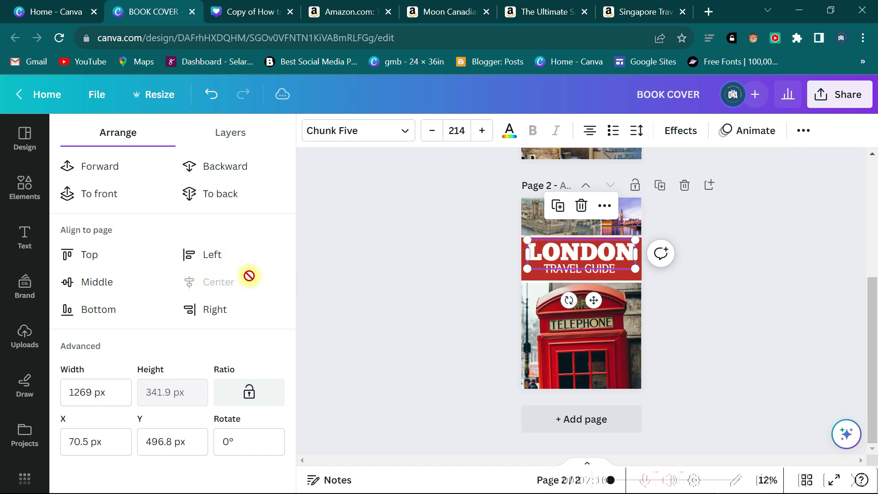
left_click(767, 290)
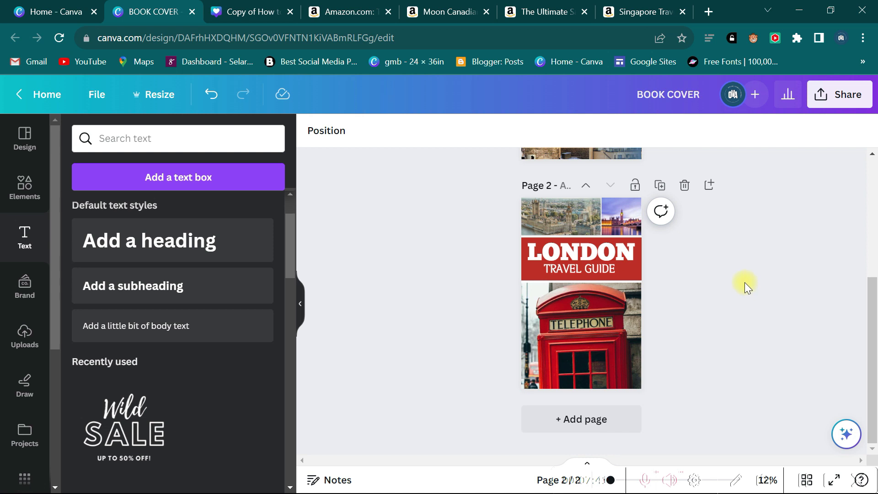
- Duplicate the TRAVEL GUIDE subheading and place the copy over the lower part of the telephone box photo
left_click(572, 267)
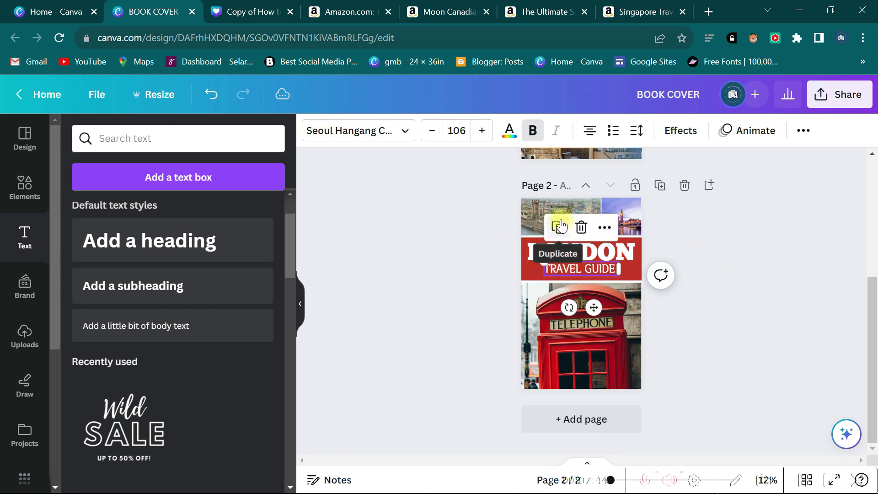
left_click(559, 226)
left_click_drag(575, 270, 582, 370)
- Replace the duplicated subheading's text with the author's full name in capital letters
double_click(582, 369)
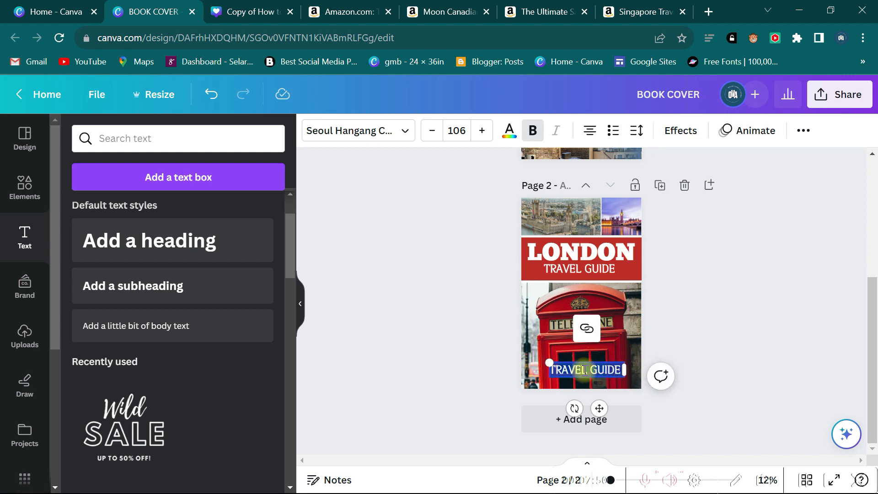
type("JANE ")
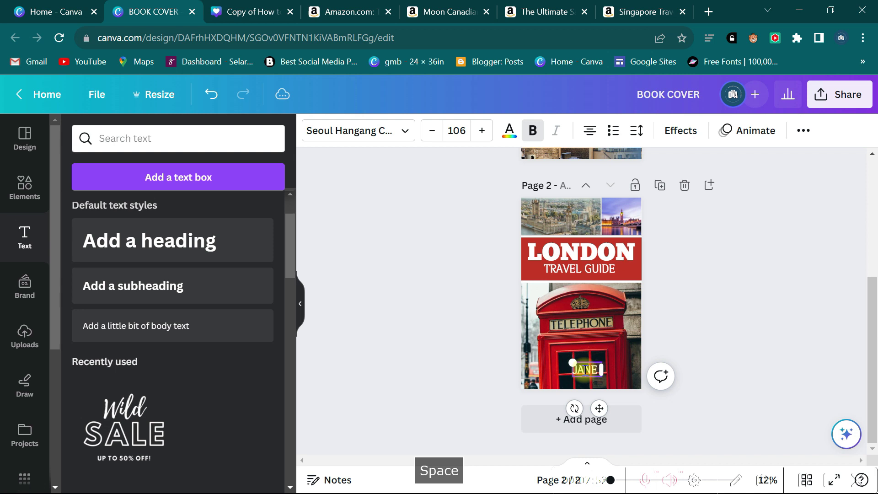
type("DO")
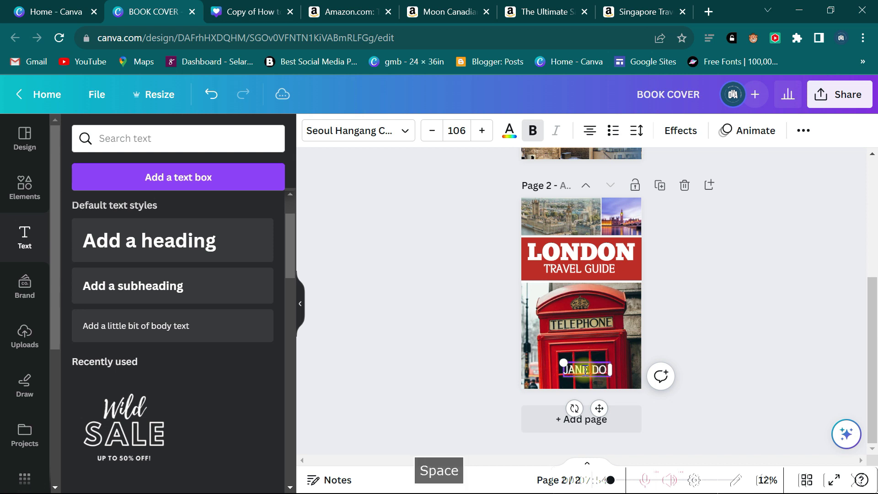
key("BackSpace")
type("R")
key("BackSpace")
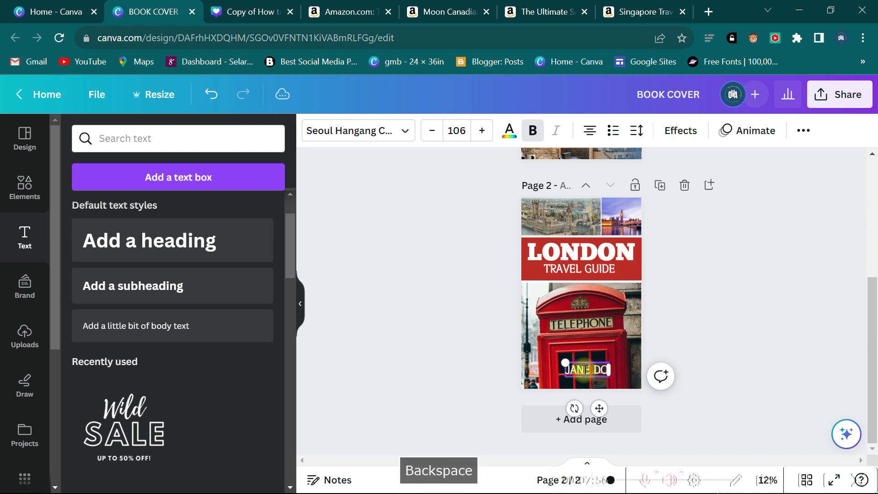
type("E")
- Apply the Background text effect to the author name and colour it with the red document colour of the band
triple_click(589, 370)
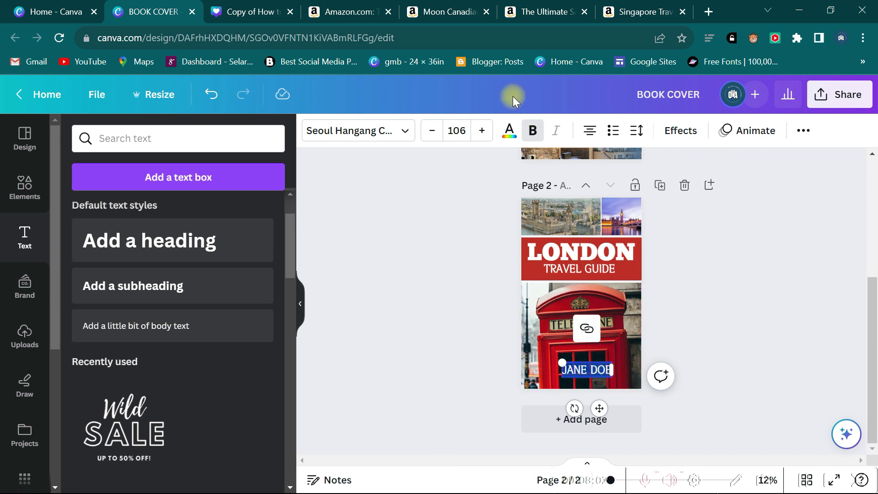
left_click(676, 133)
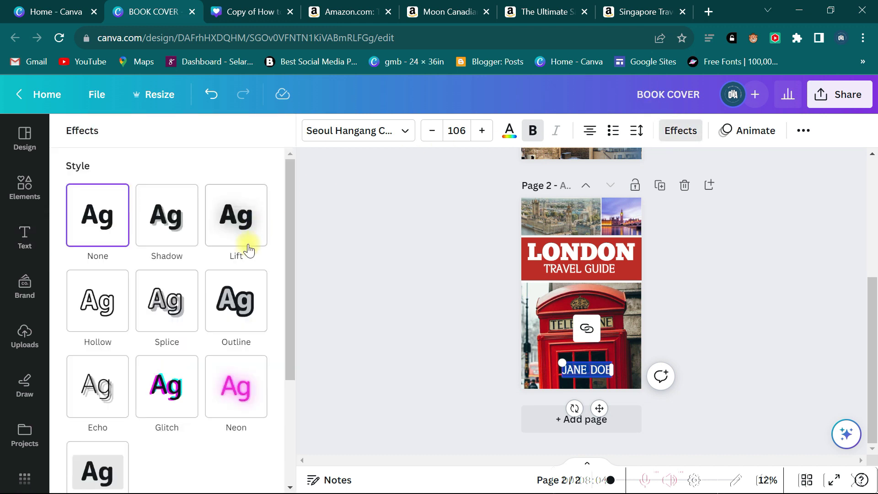
scroll(230, 294, "down", 3)
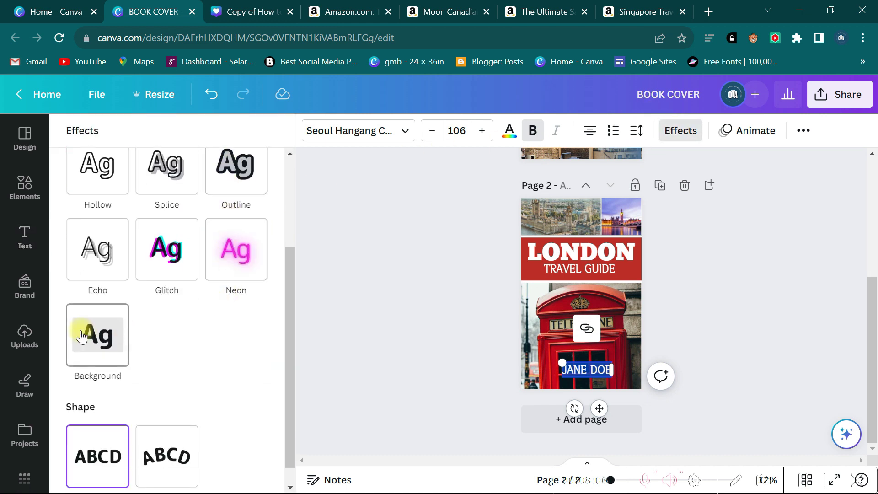
left_click(96, 329)
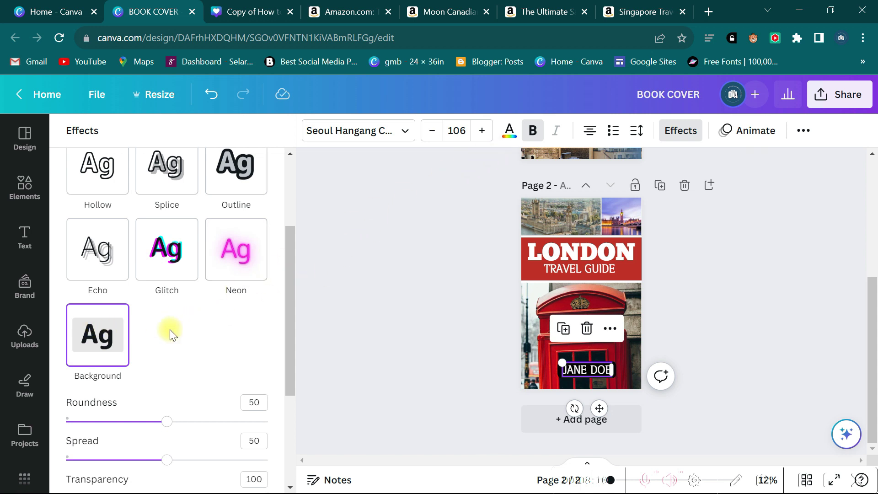
scroll(169, 329, "down", 4)
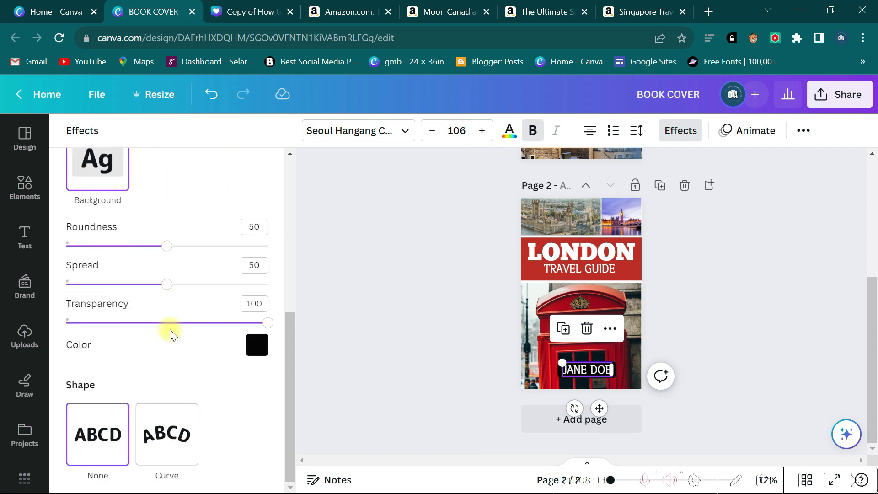
left_click(256, 344)
left_click(144, 227)
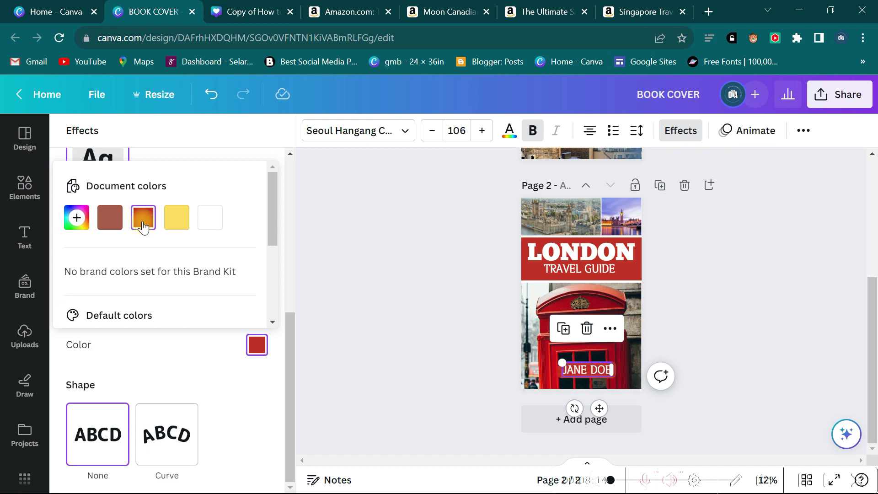
left_click(682, 309)
- Set the roundness of the author name's background effect to 0
left_click(680, 130)
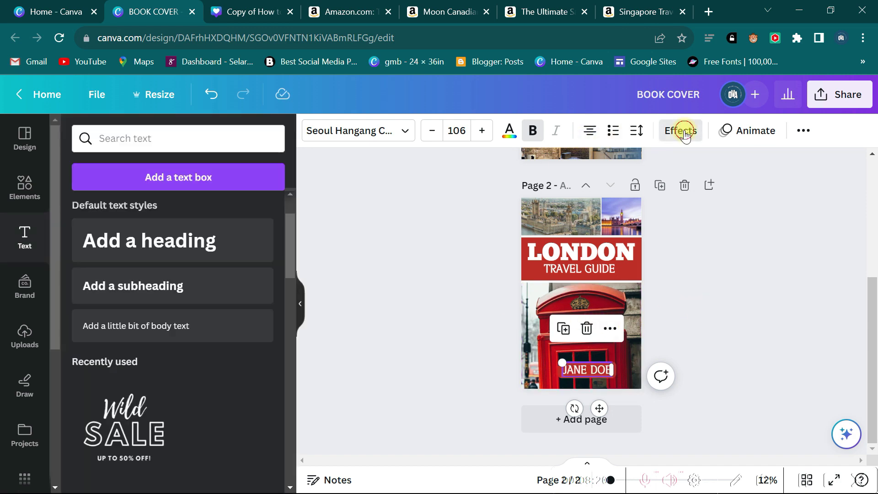
scroll(273, 231, "down", 5)
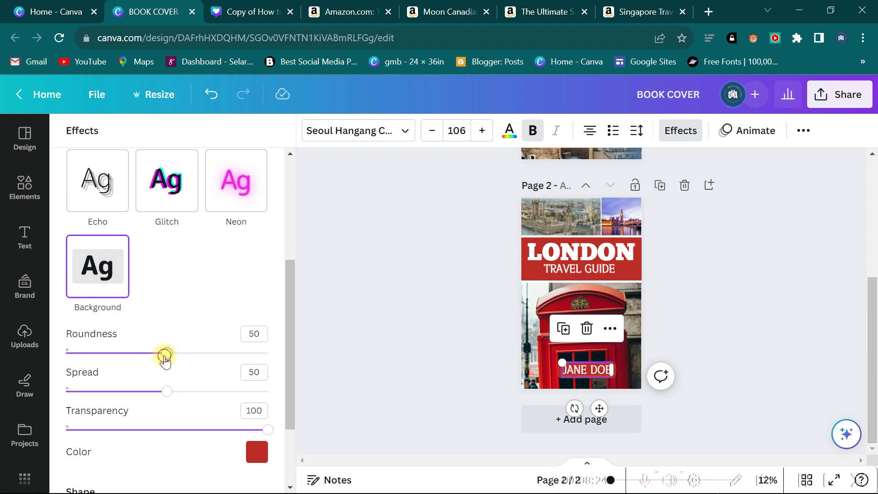
left_click_drag(164, 356, 65, 353)
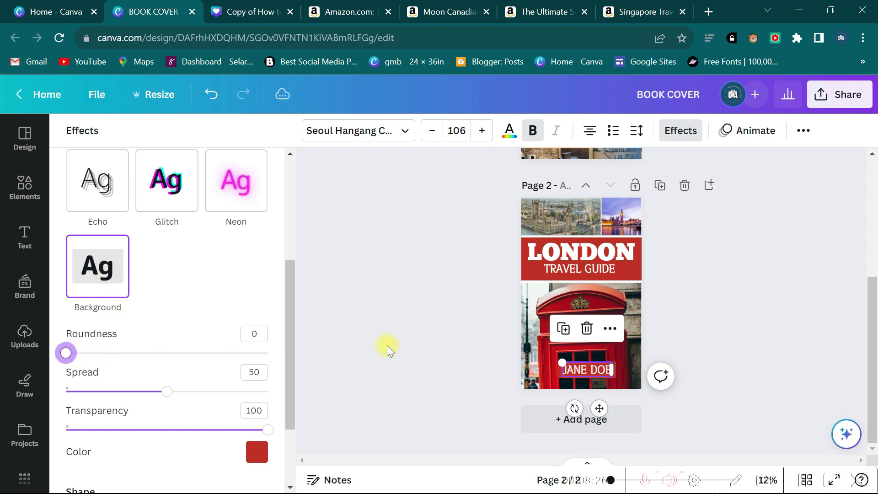
left_click(414, 318)
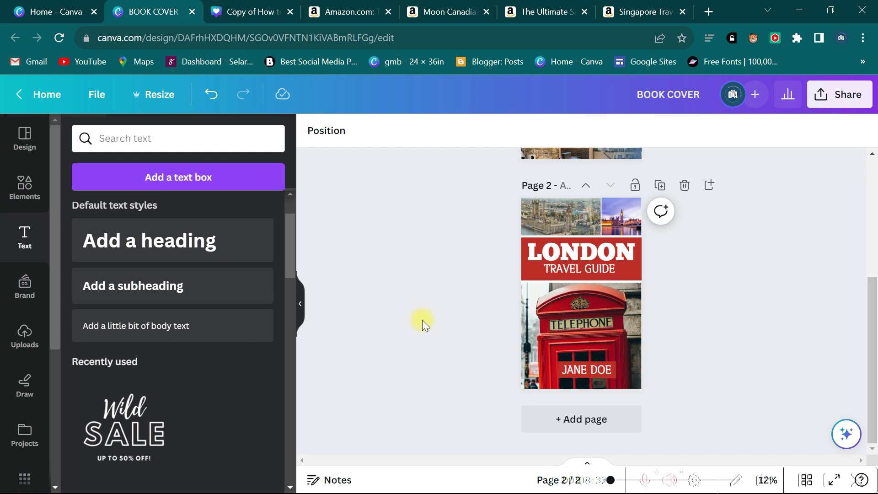
- Reduce the author name's font size to 99
left_click(583, 366)
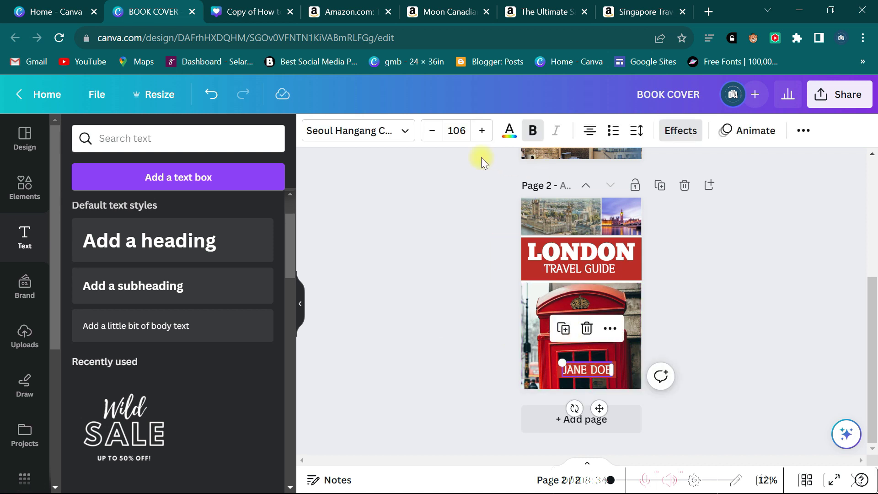
left_click(426, 133)
left_click(425, 133)
left_click(426, 133)
left_click(425, 134)
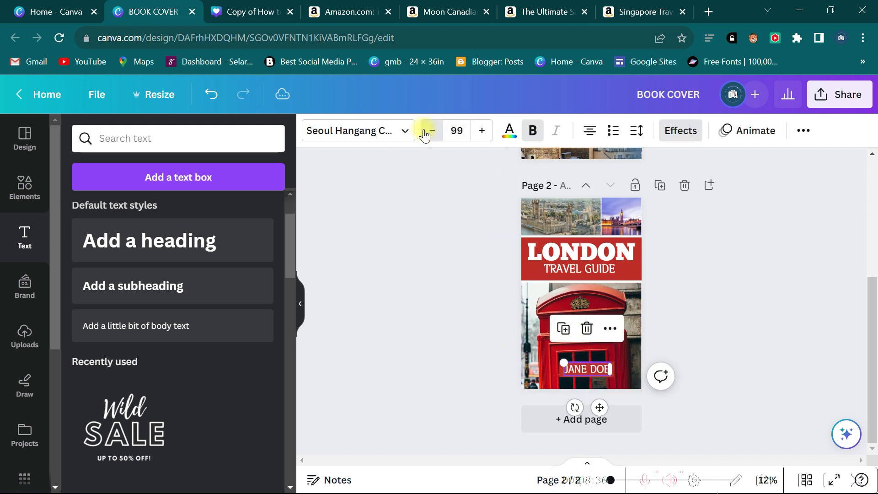
- Reduce the author name's font size to 79
left_click(425, 134)
left_click(426, 133)
left_click(425, 134)
left_click(425, 134)
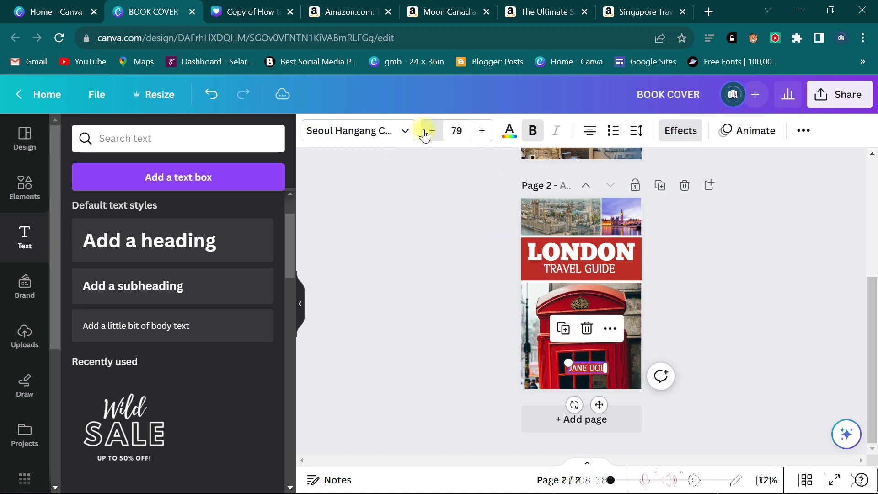
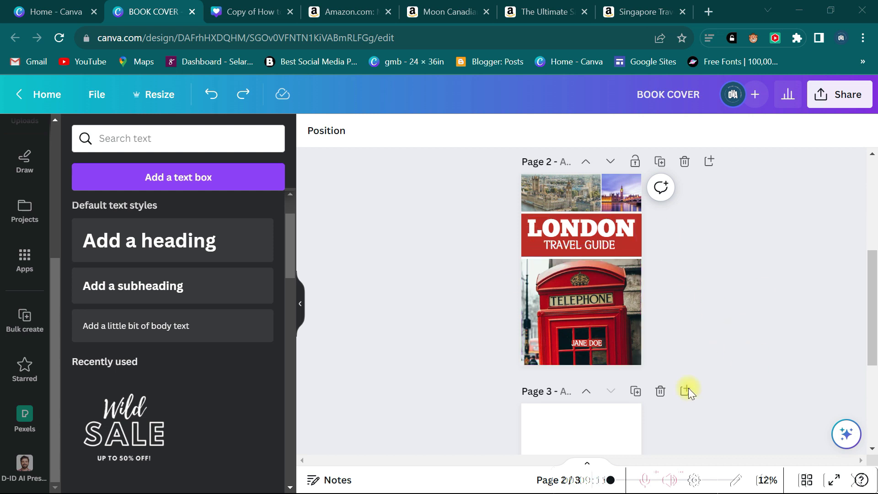
- Apply the Curve shape effect to the author name on the page 2 cover
left_click(583, 343)
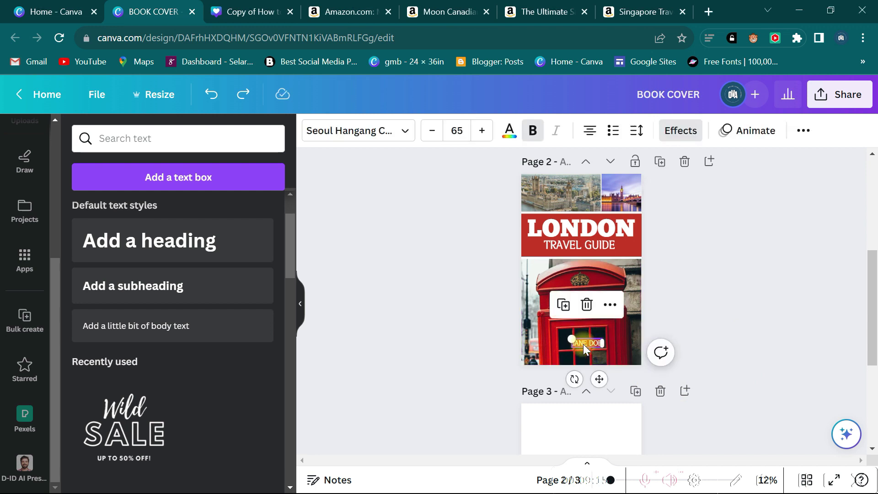
left_click(679, 130)
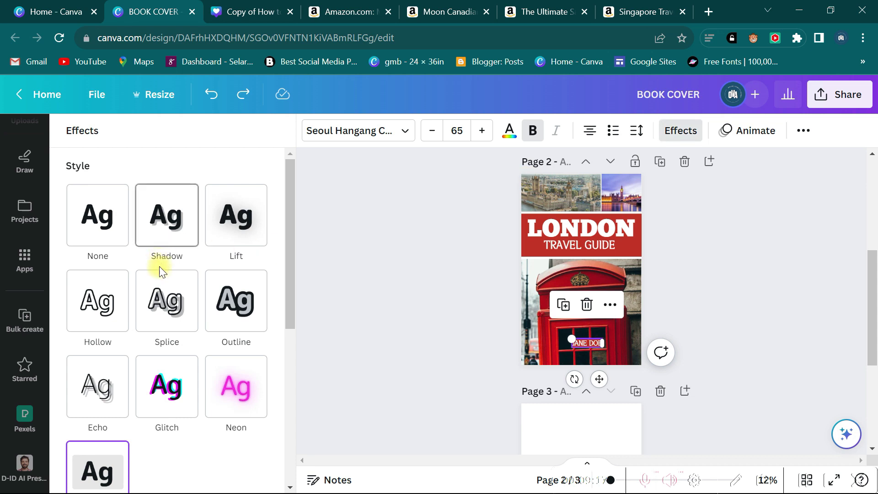
scroll(161, 270, "down", 7)
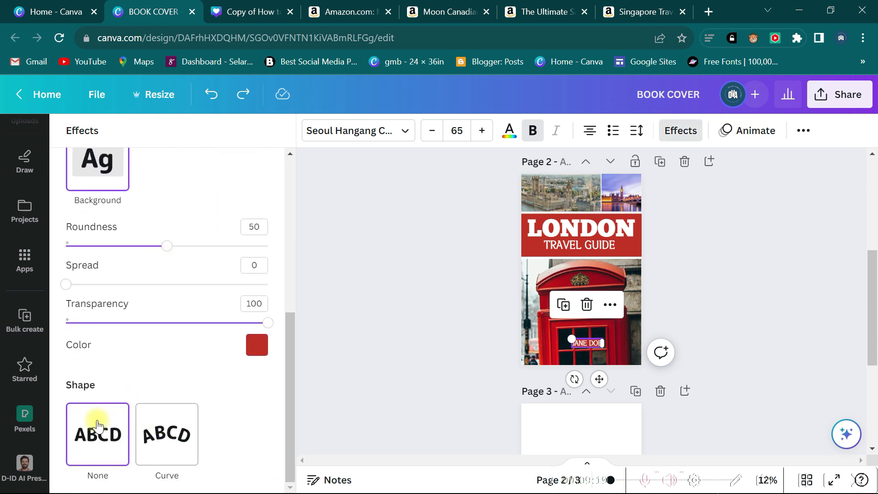
left_click(161, 431)
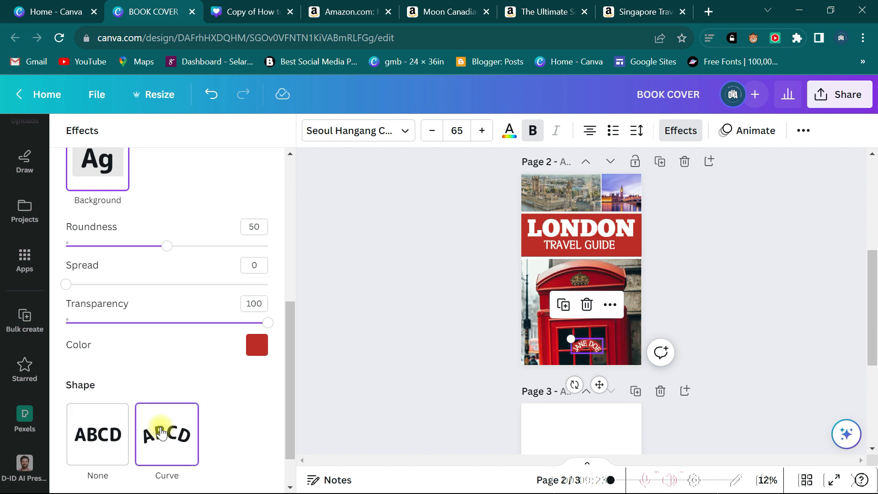
left_click(691, 312)
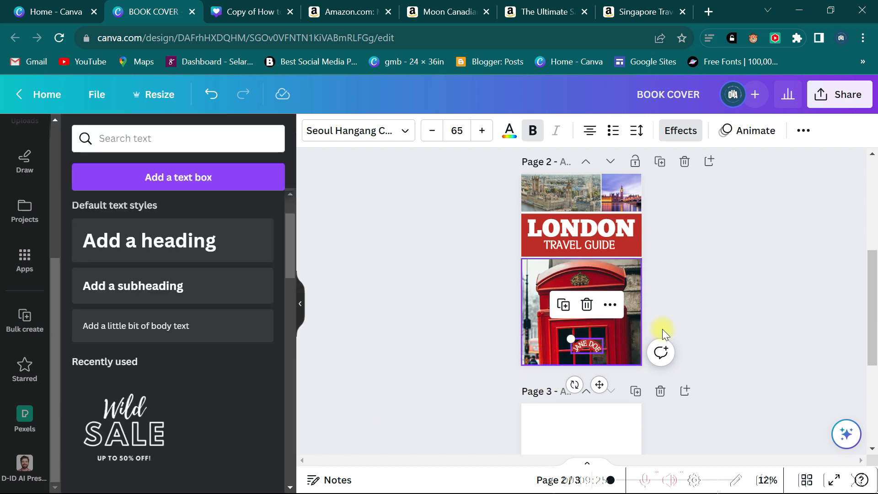
- Move the curved author name onto the lower-left part of the top-left city photo
left_click(581, 348)
left_click_drag(581, 347, 538, 201)
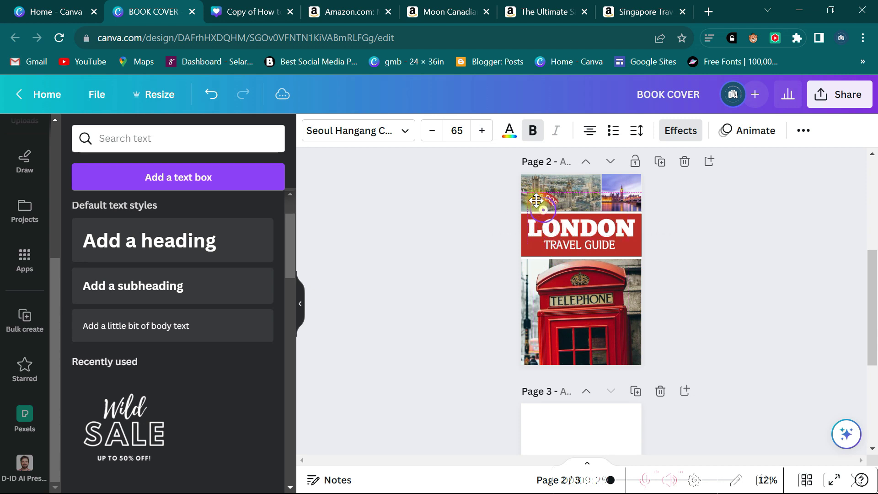
left_click(738, 267)
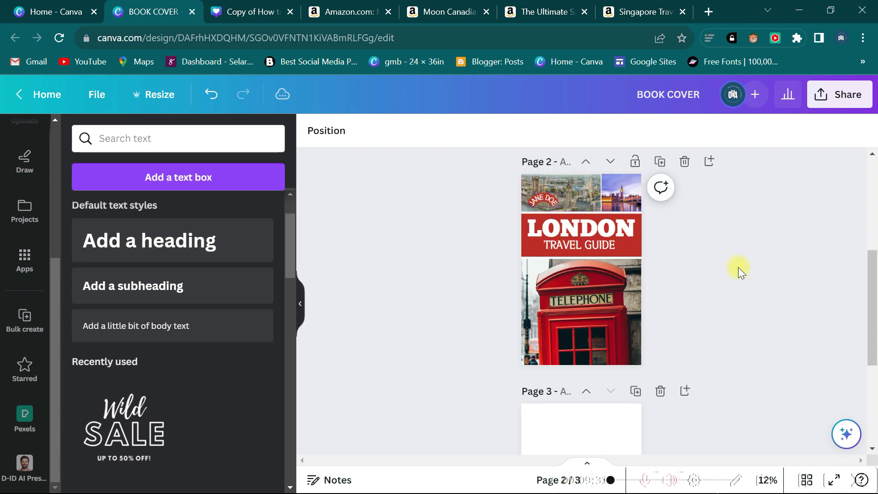
- Duplicate the red title band and place the copy across the bottom edge of the page 2 cover
left_click(636, 236)
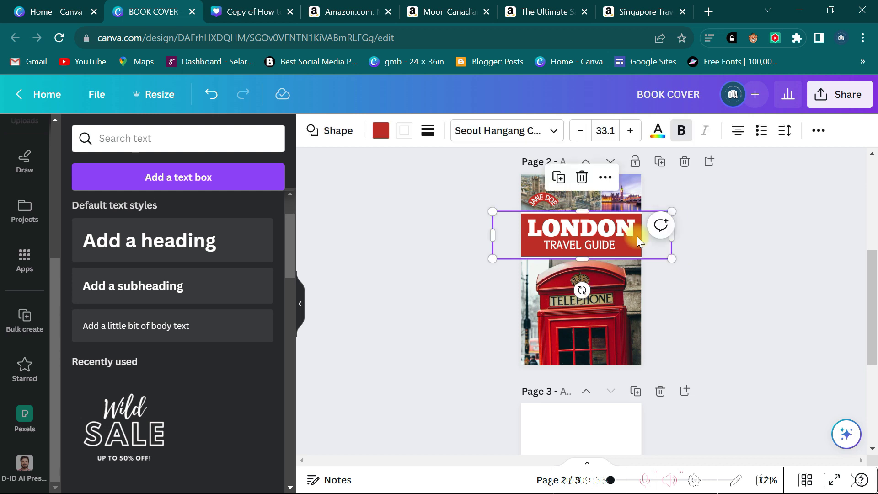
left_click(559, 179)
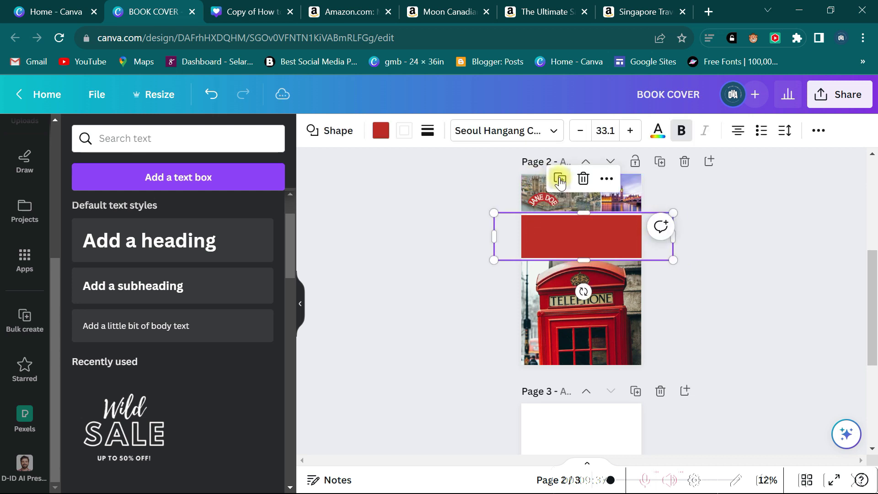
left_click_drag(573, 234, 578, 350)
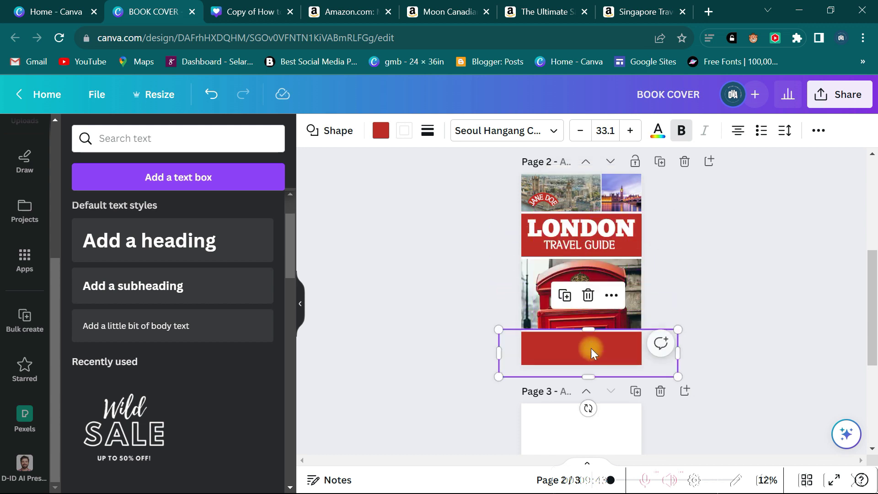
left_click(729, 289)
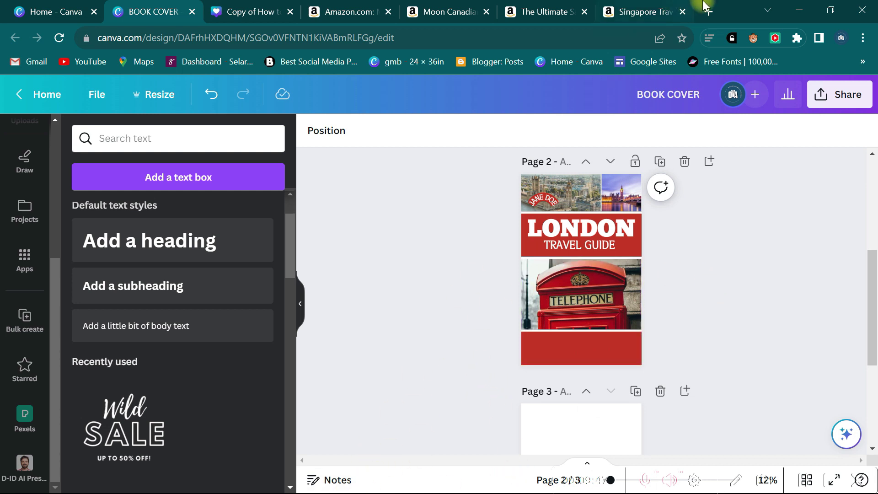
- Switch to Notepad and copy the line "Essential Travel Tips: All You Need to Know"
left_click(799, 10)
mouse_move(411, 487)
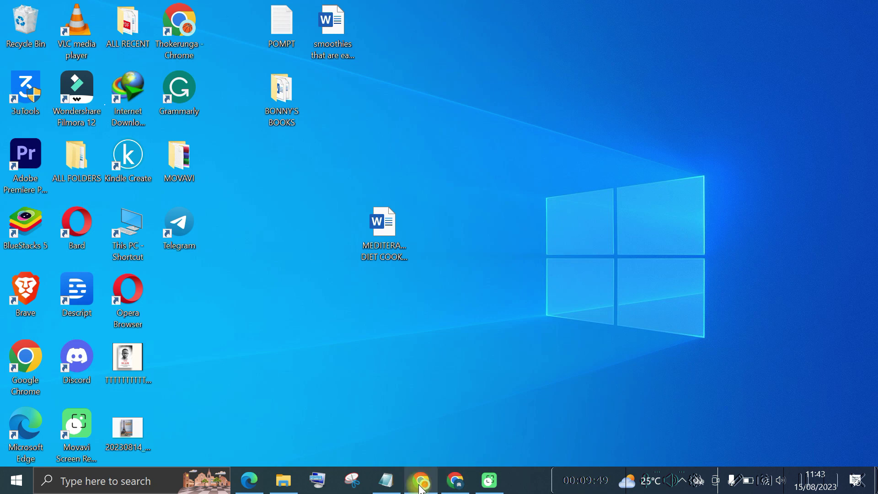
left_click(386, 480)
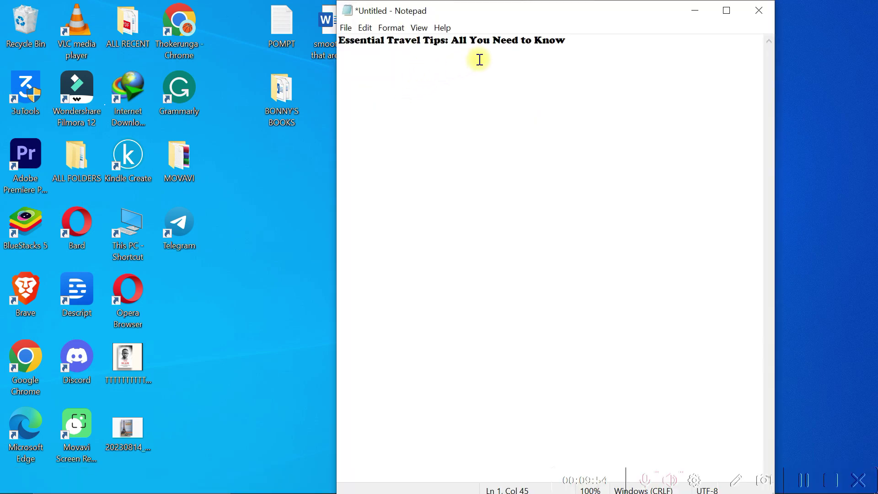
left_click(577, 41)
key("Return")
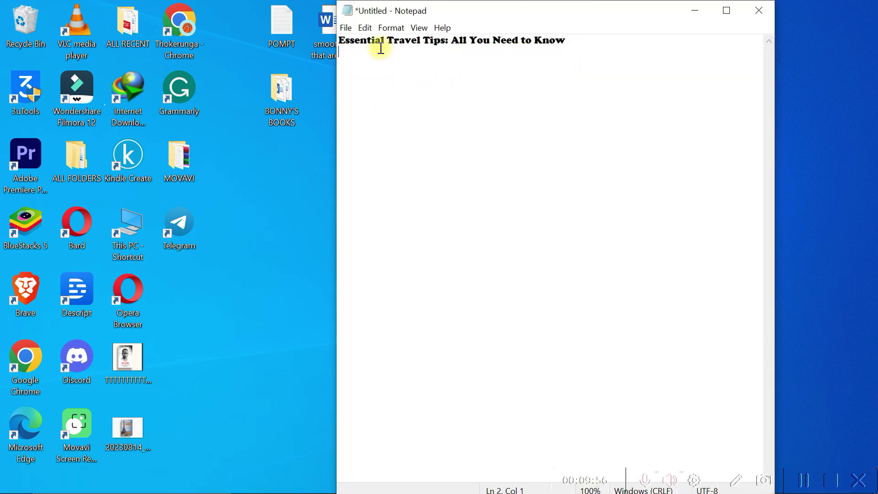
left_click_drag(380, 48, 341, 40)
right_click(371, 38)
left_click(413, 84)
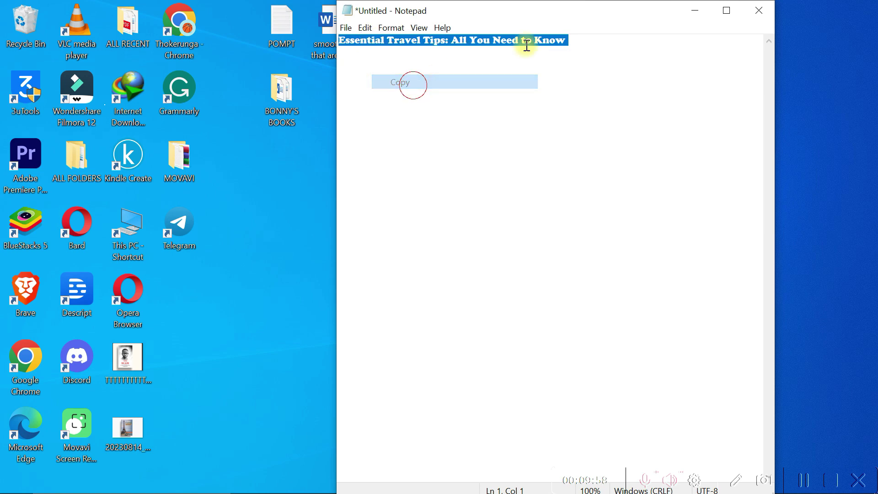
left_click(695, 10)
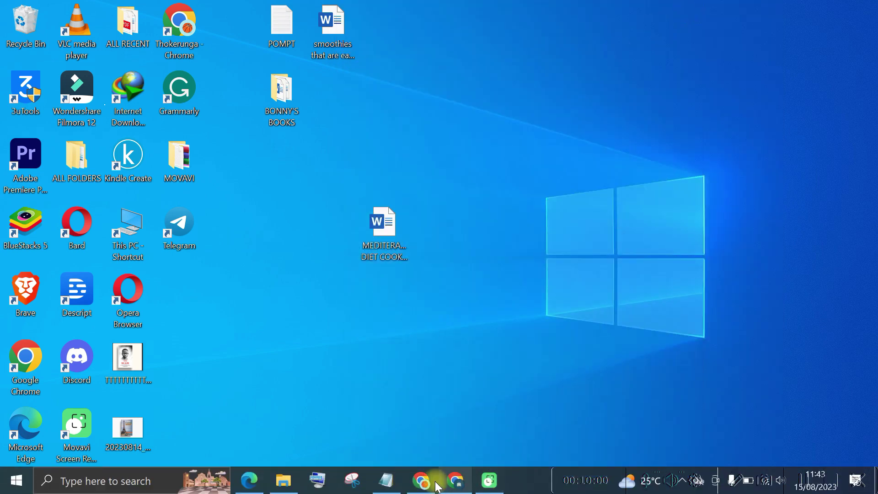
- Back in Canva, add a subheading on the bottom red band and replace its text with the copied "Essential Travel Tips: All You Need to Know"
left_click(437, 484)
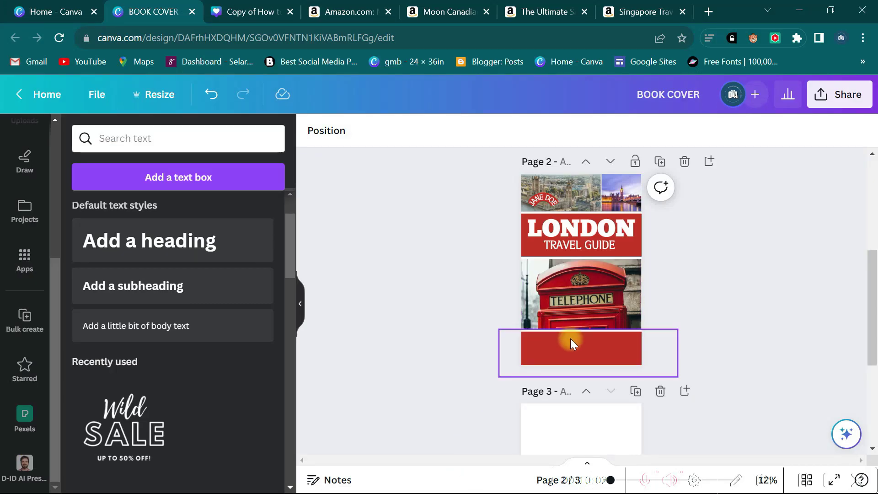
left_click(90, 284)
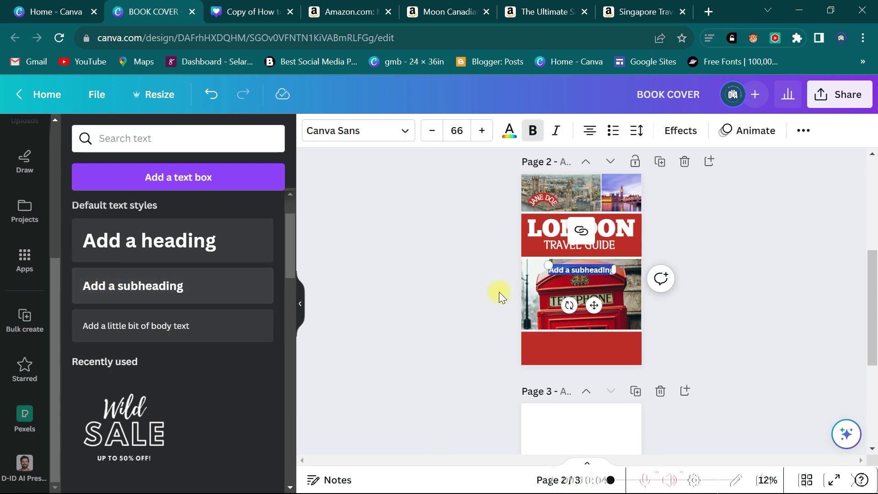
left_click_drag(587, 266, 585, 341)
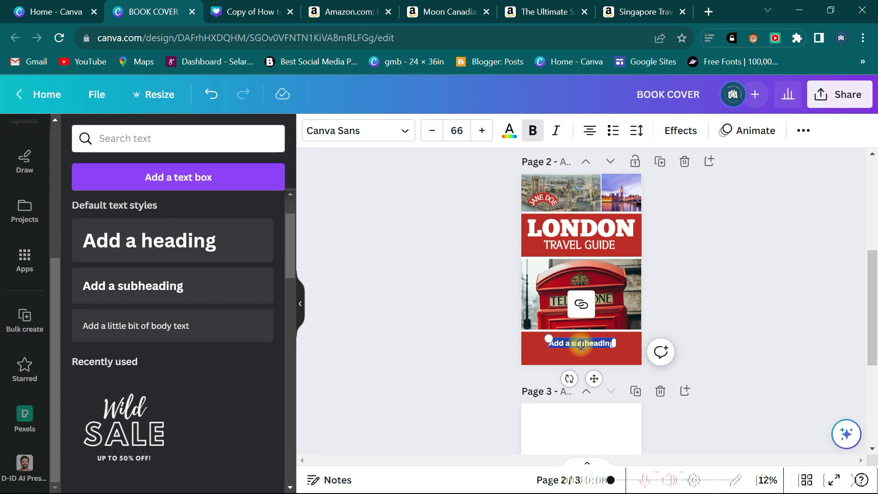
right_click(581, 344)
left_click(613, 138)
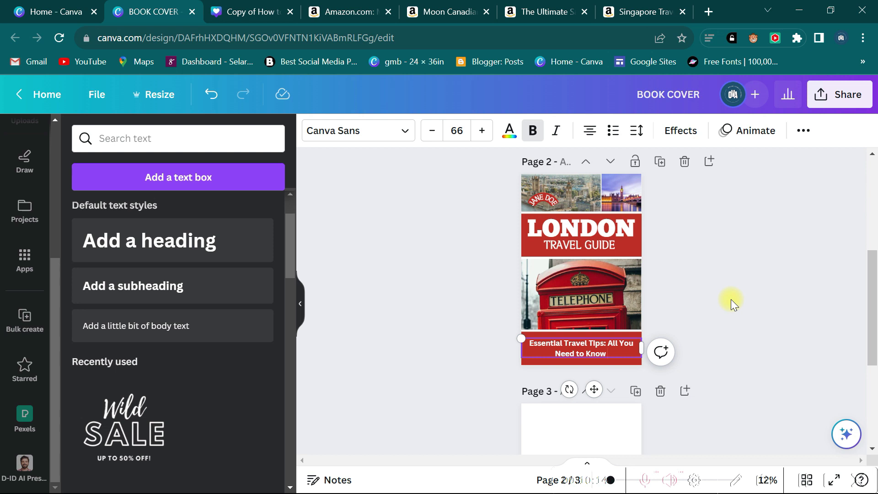
- Change the font of the Essential Travel Tips text to DM Sans
left_click(584, 350)
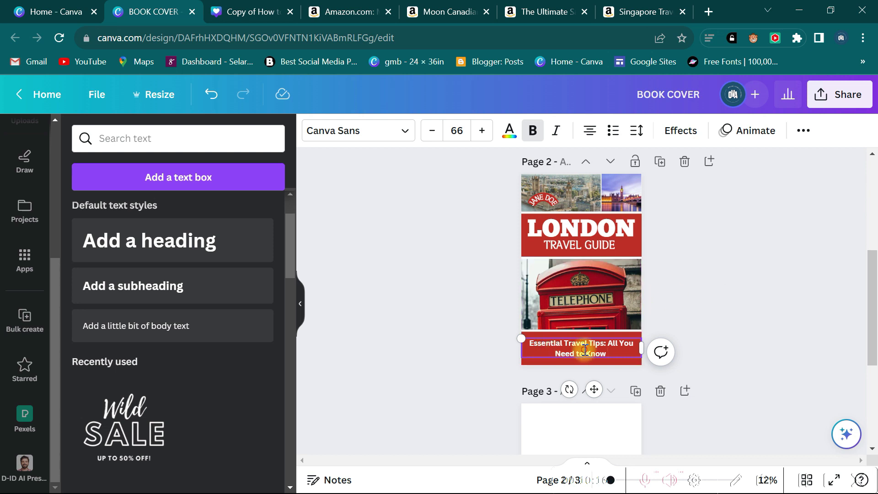
left_click(585, 349)
left_click(354, 132)
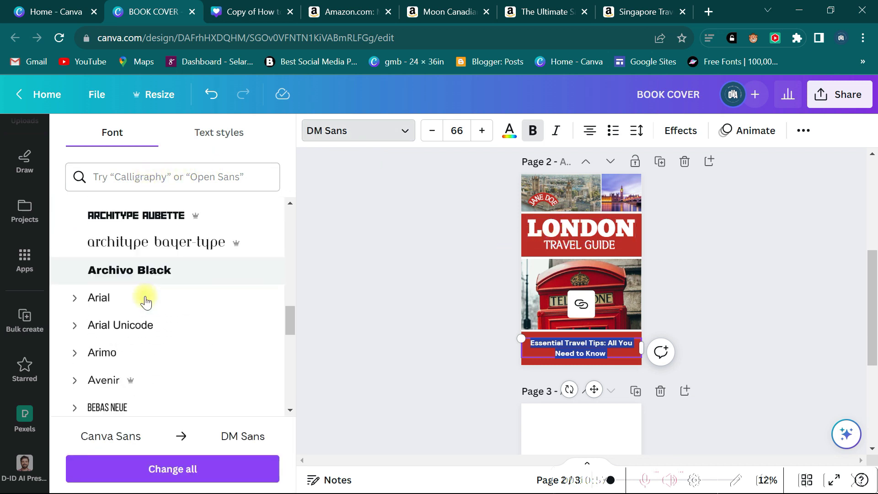
scroll(146, 301, "down", 1)
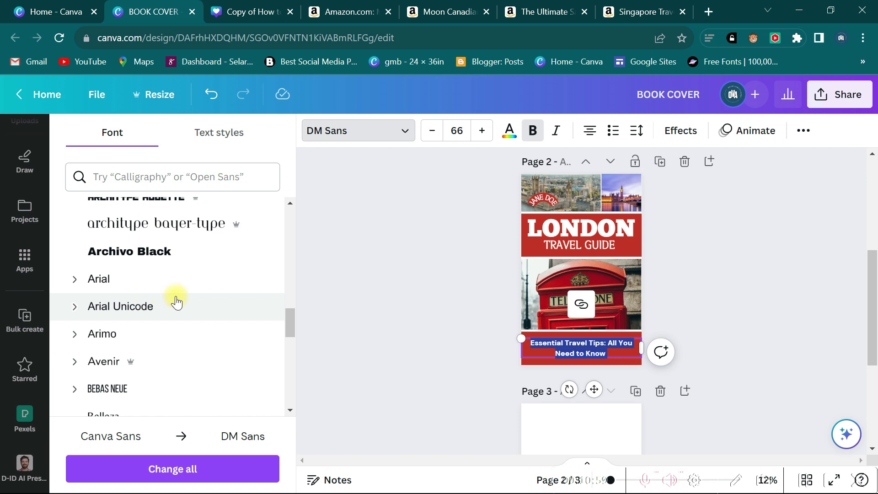
left_click(696, 277)
scroll(696, 277, "down", 2)
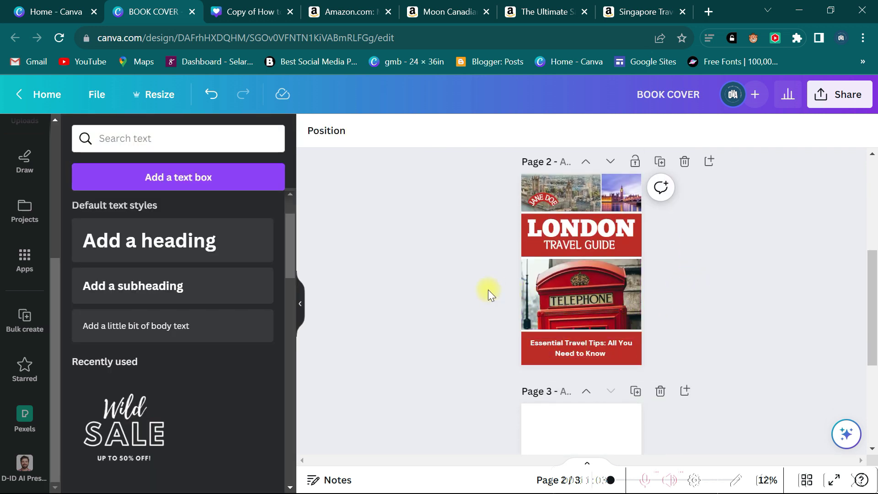
scroll(481, 289, "up", 1)
scroll(482, 289, "down", 1)
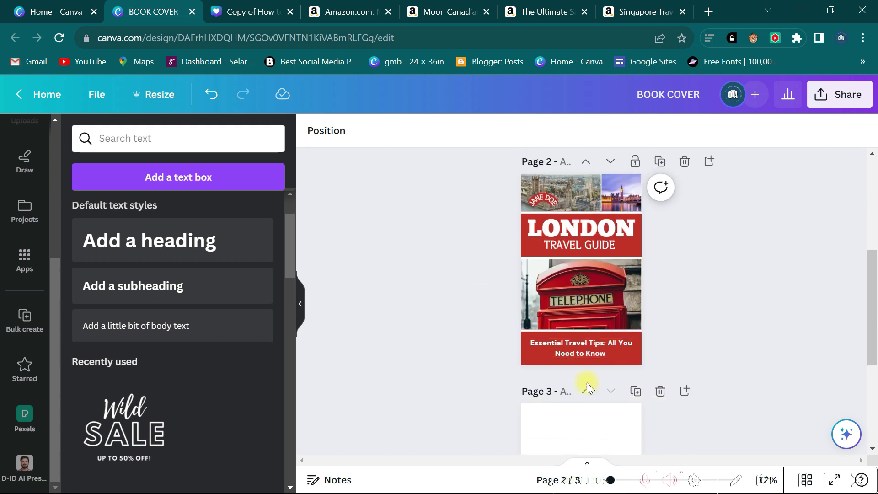